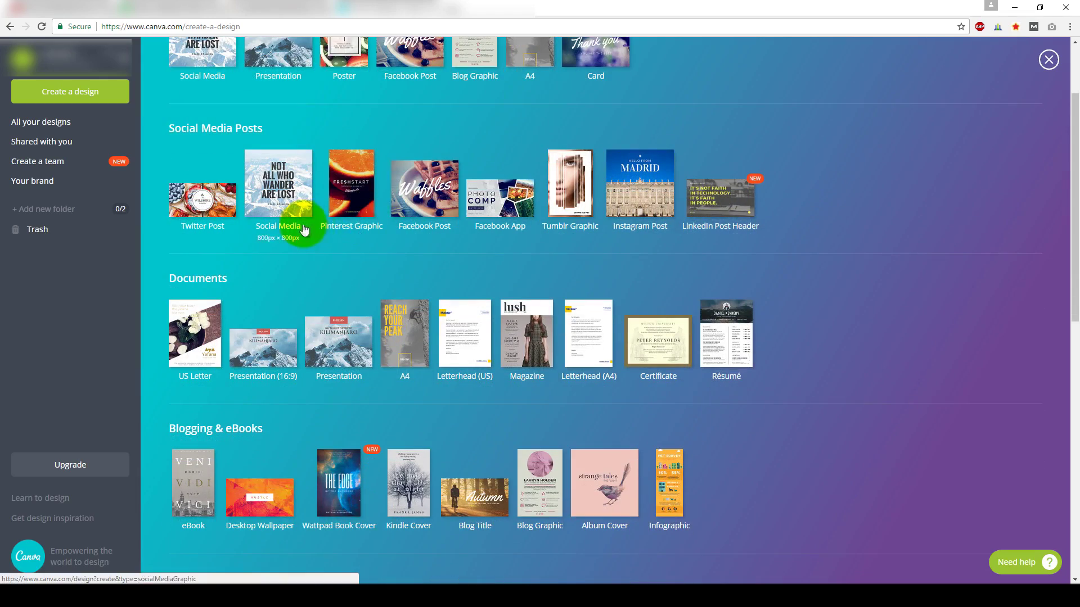
# Step: Create a new design with custom dimensions of 1920 × 1080 px
pyautogui.moveTo(1077, 179); pyautogui.dragTo(1074, 125)
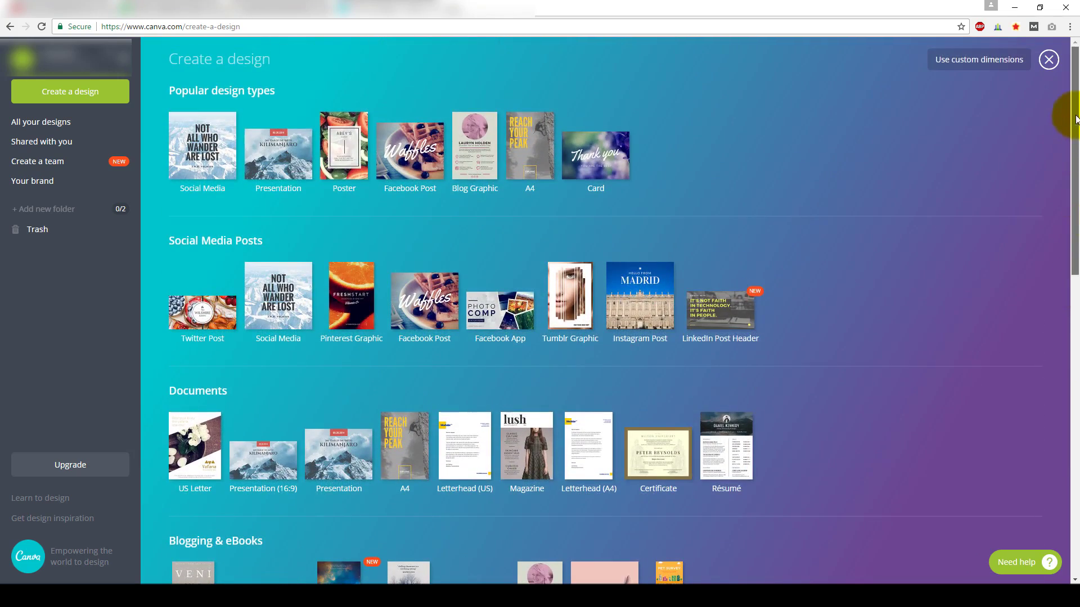
pyautogui.click(961, 68)
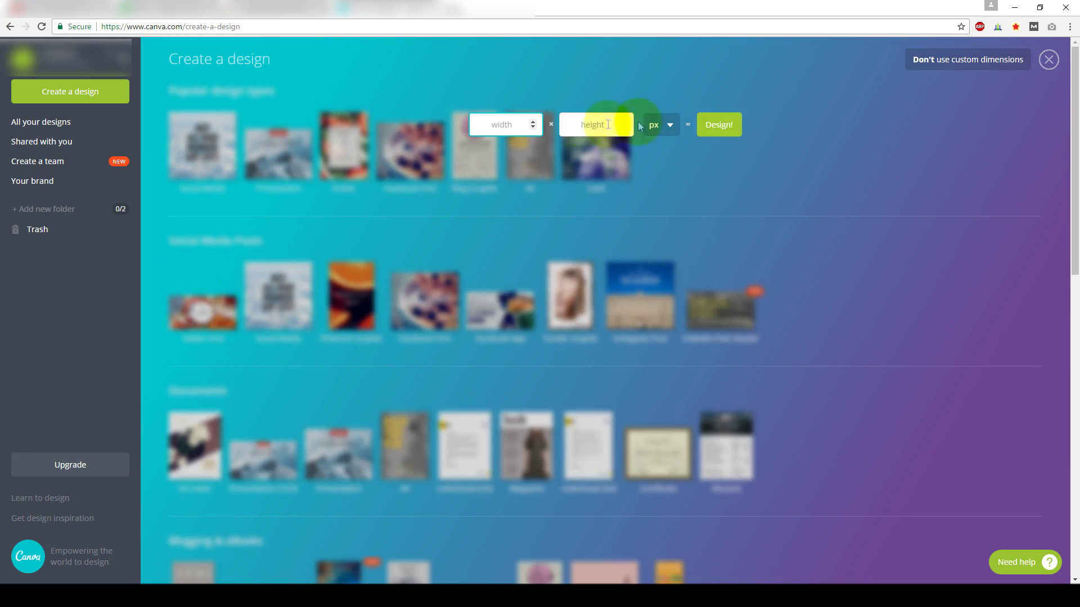
pyautogui.click(522, 127)
pyautogui.write('1920')
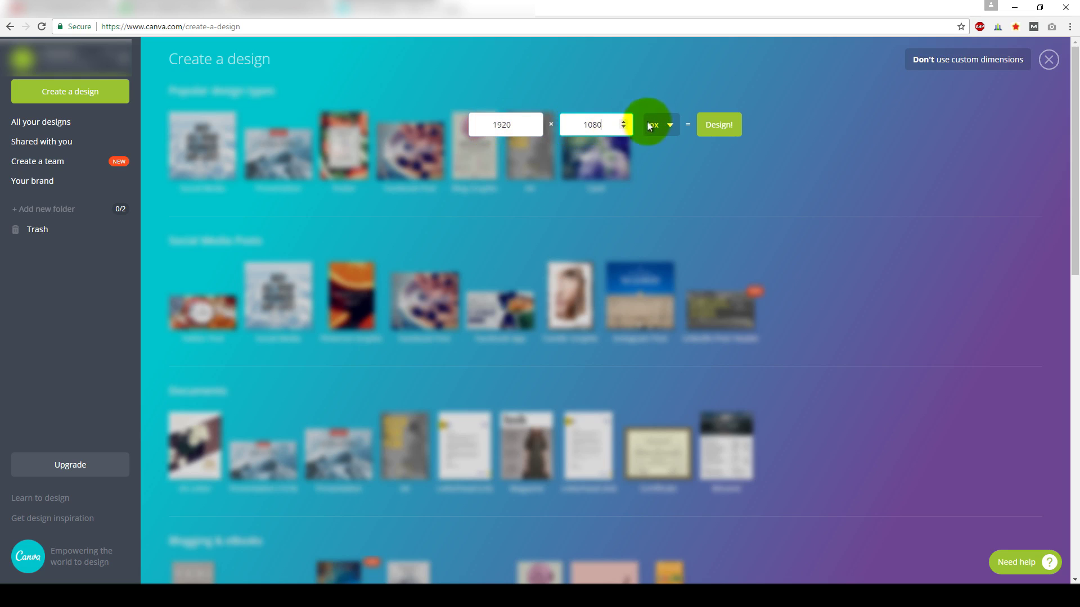
pyautogui.click(717, 130)
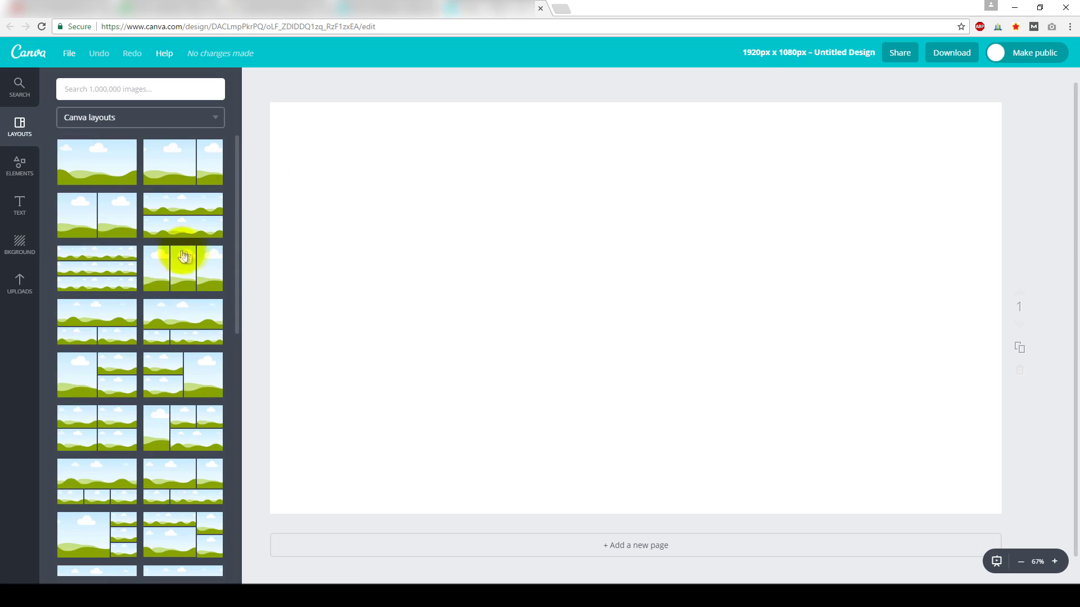
# Step: Try several solid background colours from the default palette, ending on purple
pyautogui.click(31, 169)
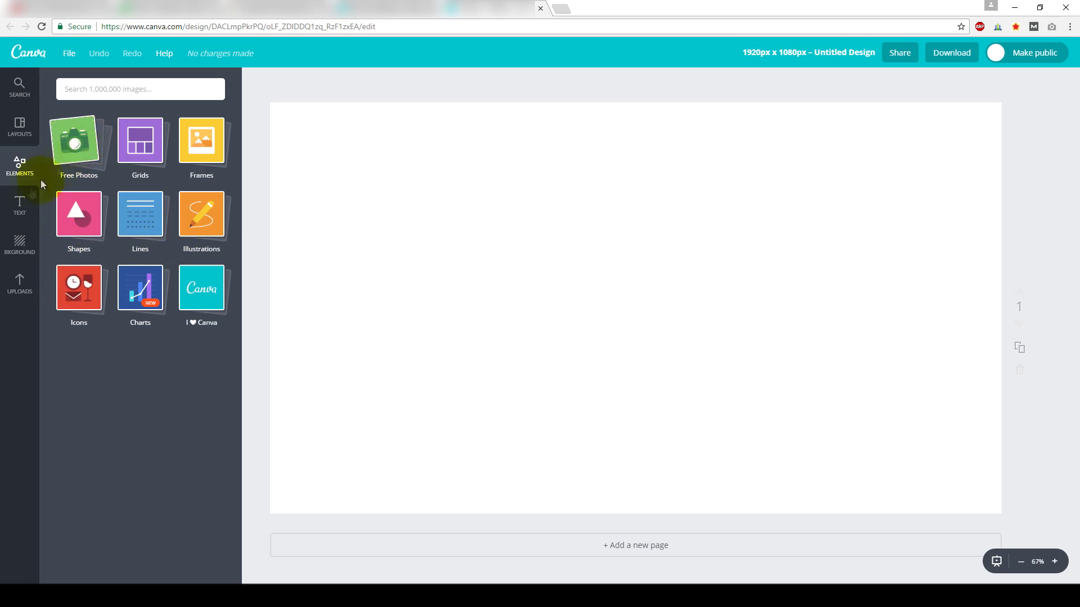
pyautogui.click(19, 205)
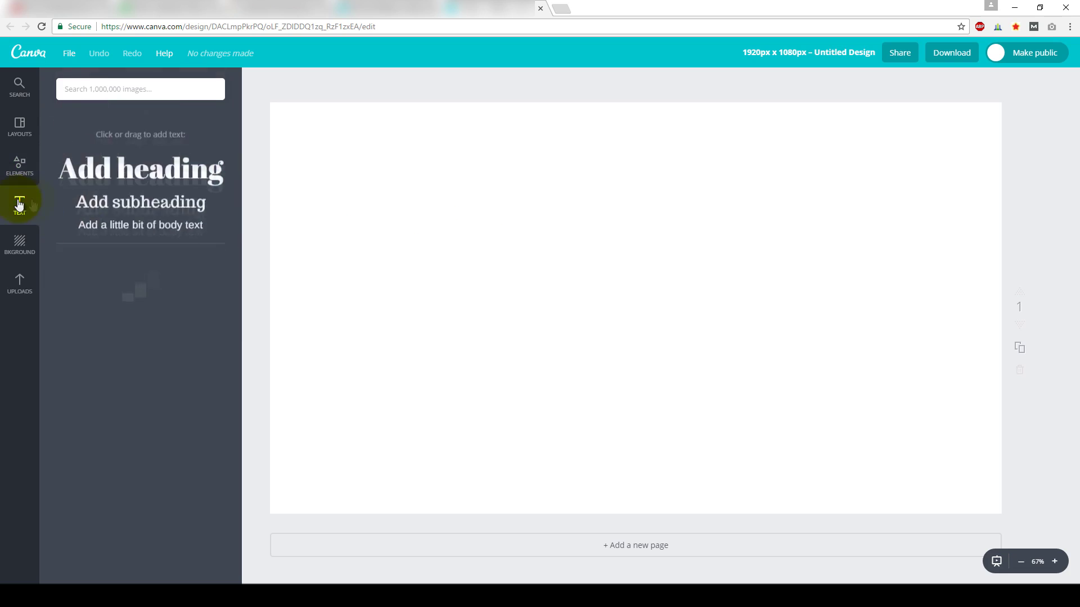
pyautogui.click(20, 242)
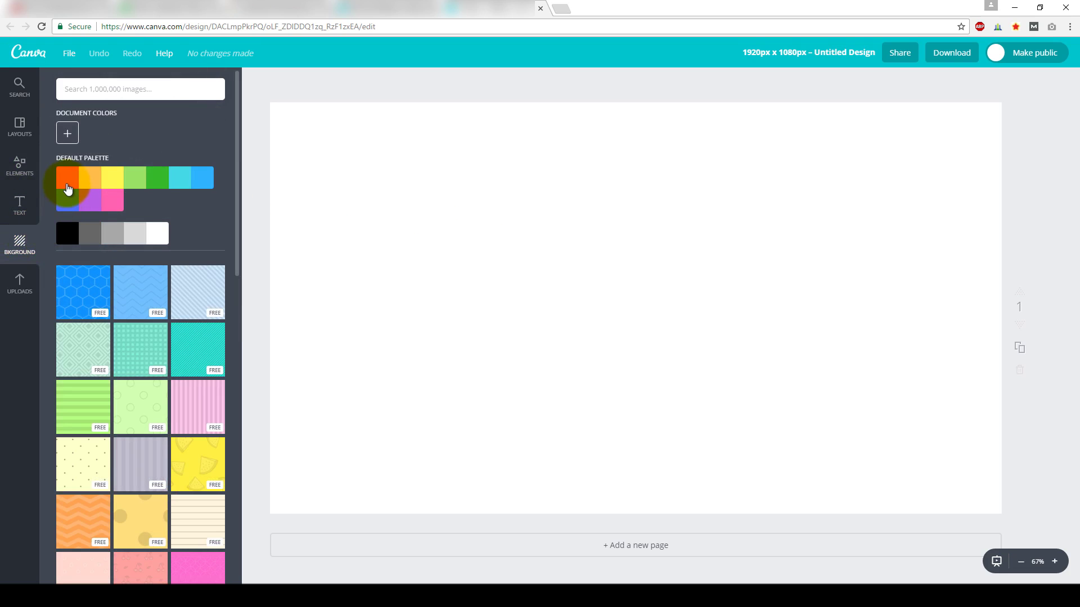
pyautogui.click(68, 189)
pyautogui.click(208, 180)
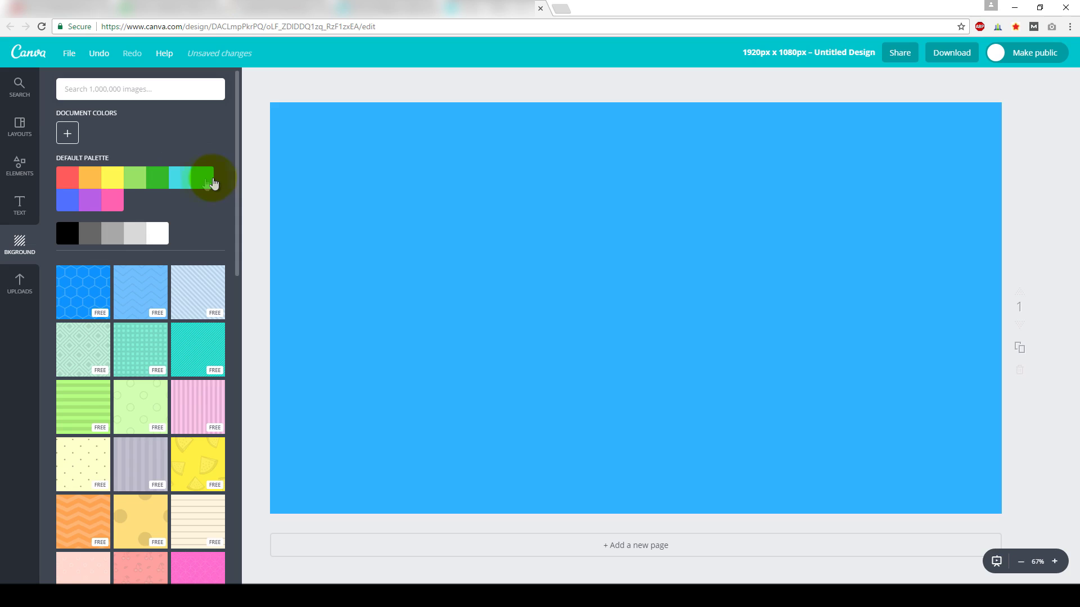
pyautogui.click(72, 201)
pyautogui.click(88, 204)
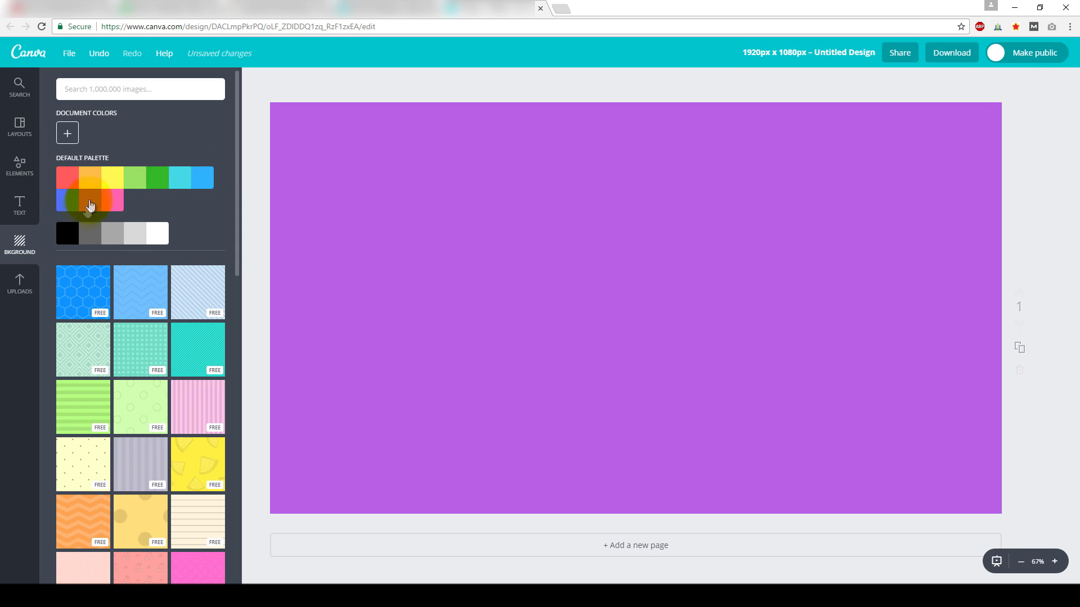
# Step: Place the uploaded yellow McLaren photo as the page background so that it fills the canvas
pyautogui.click(19, 283)
pyautogui.click(148, 293)
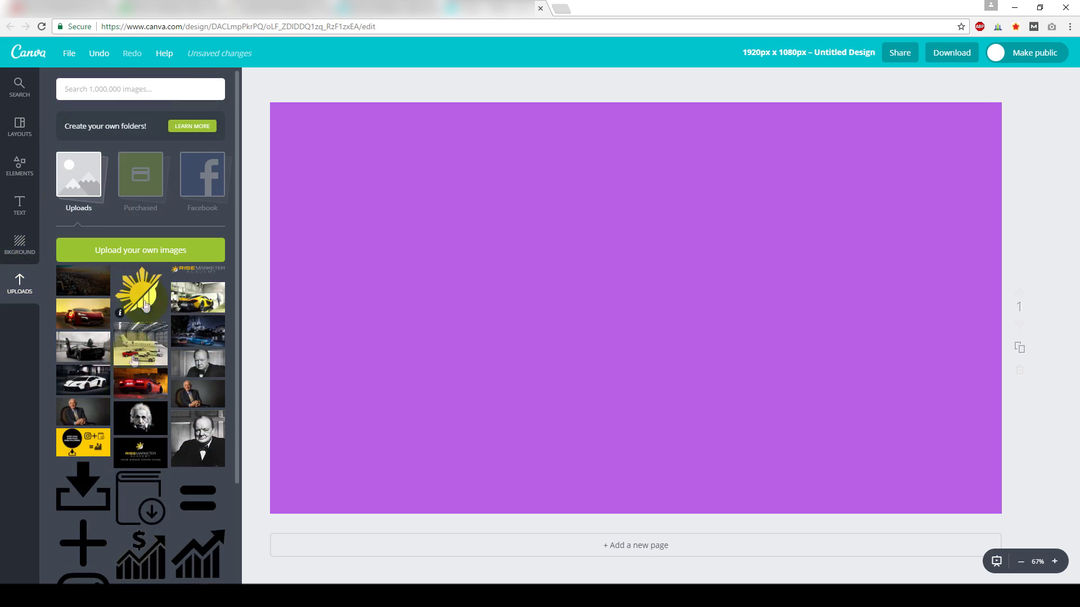
pyautogui.scroll(-1, 145, 340)
pyautogui.scroll(1, 145, 338)
pyautogui.click(146, 338)
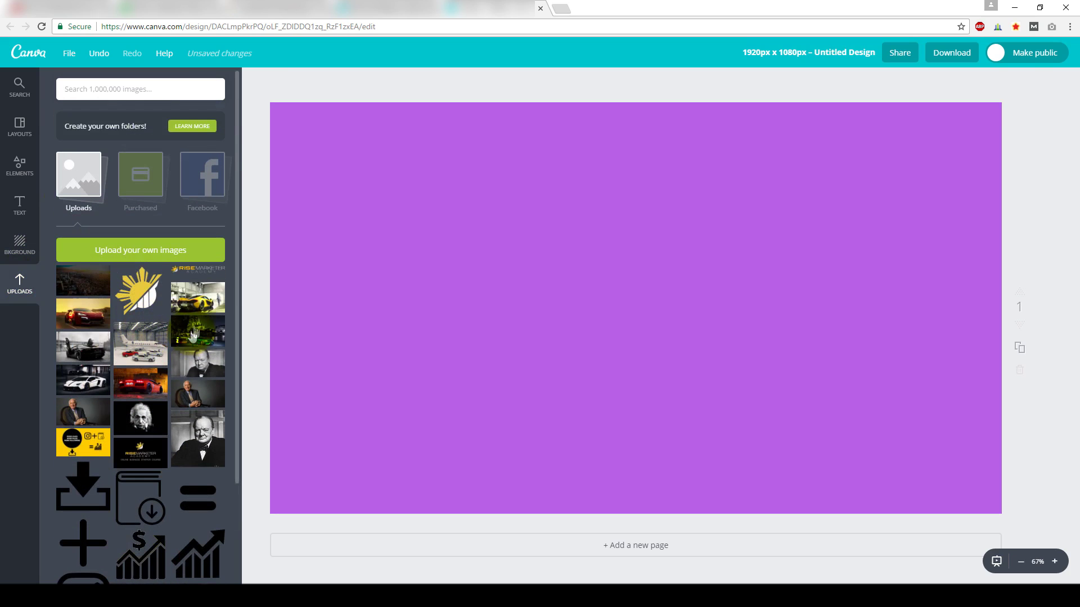
pyautogui.moveTo(201, 302); pyautogui.dragTo(441, 414)
pyautogui.moveTo(578, 338); pyautogui.dragTo(1005, 97)
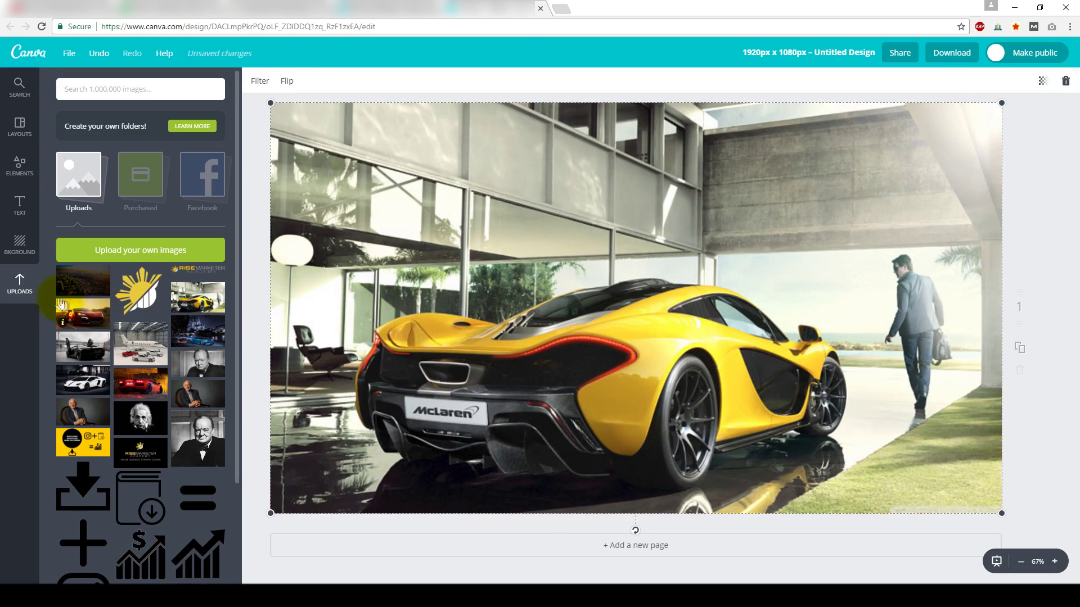
# Step: Set the page background to solid black from the default palette
pyautogui.click(19, 254)
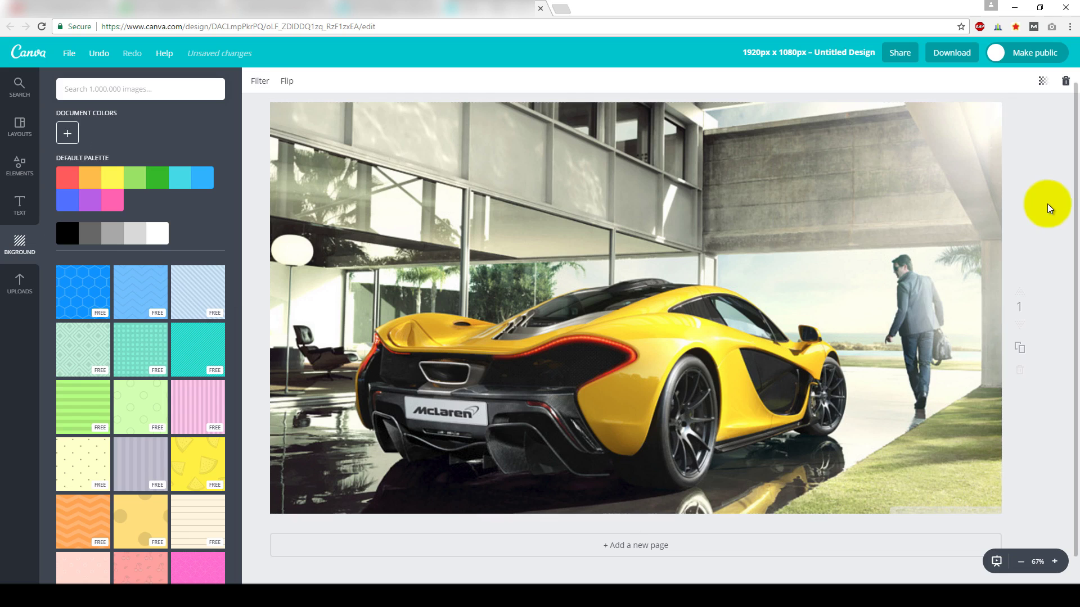
pyautogui.click(1047, 206)
pyautogui.click(63, 242)
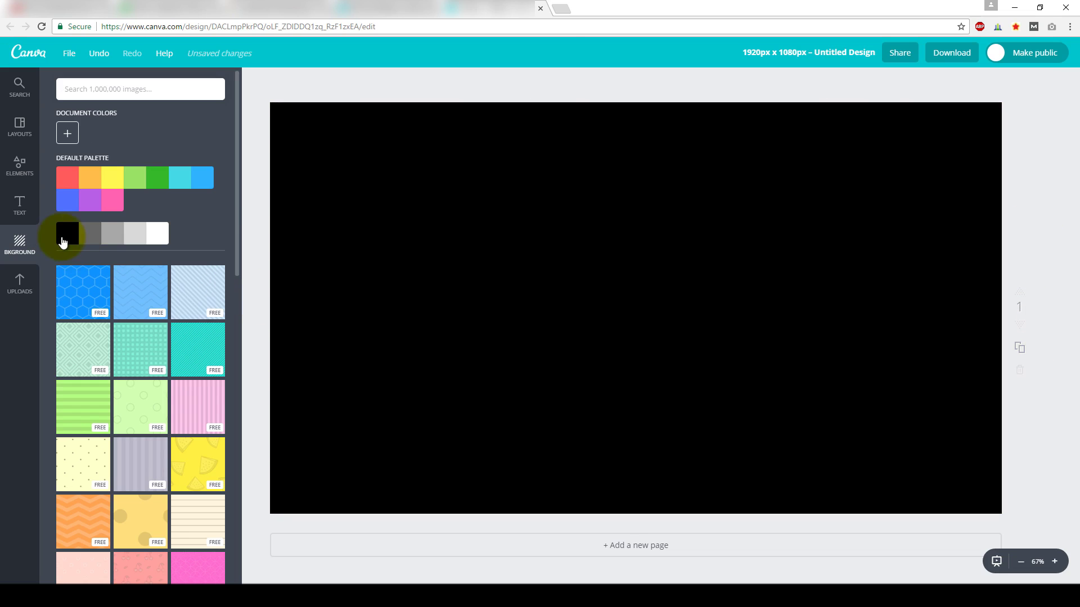
# Step: Add the uploaded yellow McLaren photo as a separate image and enlarge it to cover the entire page
pyautogui.click(30, 289)
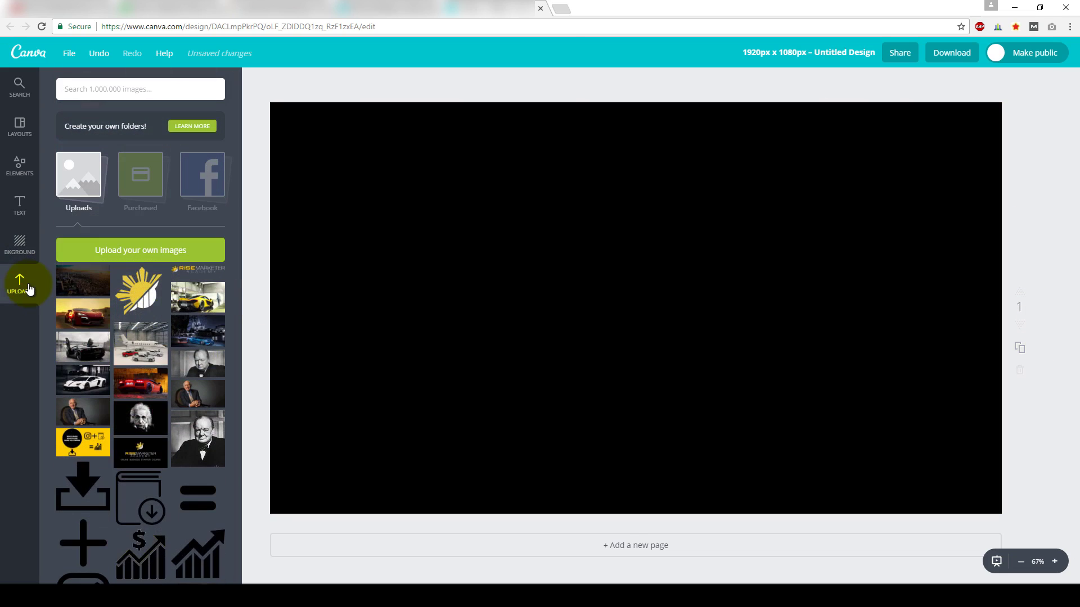
pyautogui.click(21, 249)
pyautogui.click(19, 277)
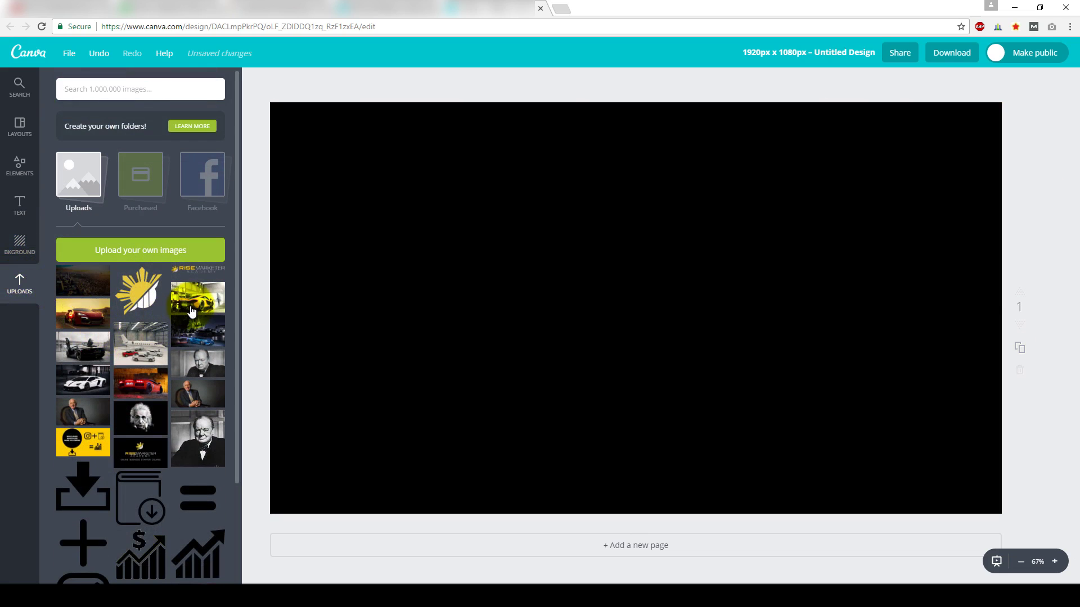
pyautogui.moveTo(191, 302); pyautogui.dragTo(377, 425)
pyautogui.moveTo(576, 341); pyautogui.dragTo(1019, 119)
# Step: Add a plain square shape over the photo and stretch it slightly beyond the page edges to cover the whole canvas
pyautogui.click(17, 172)
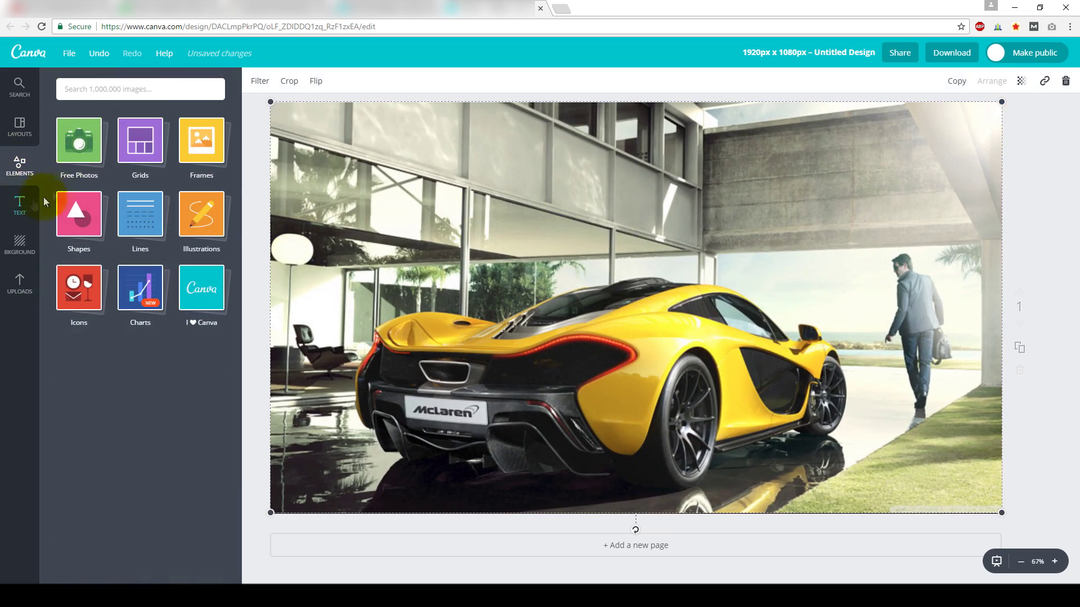
pyautogui.click(81, 239)
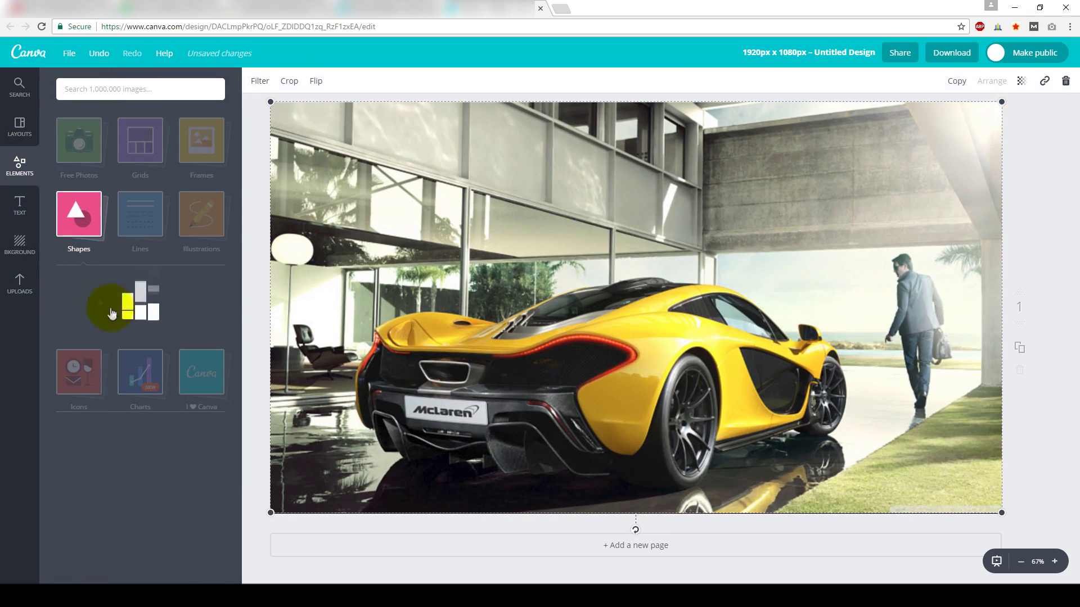
pyautogui.click(85, 312)
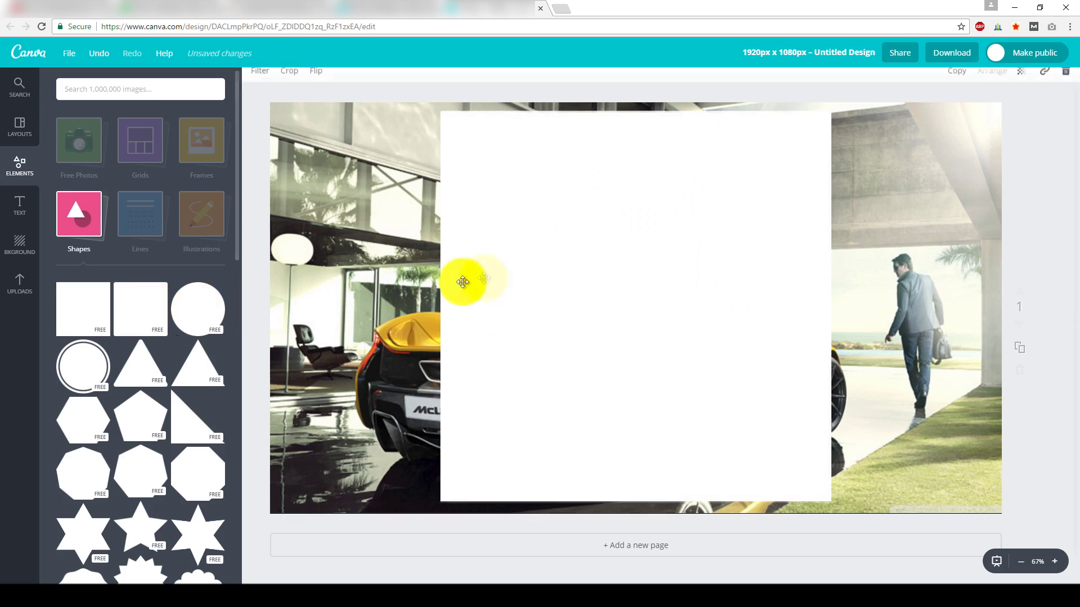
pyautogui.moveTo(531, 286); pyautogui.dragTo(352, 271)
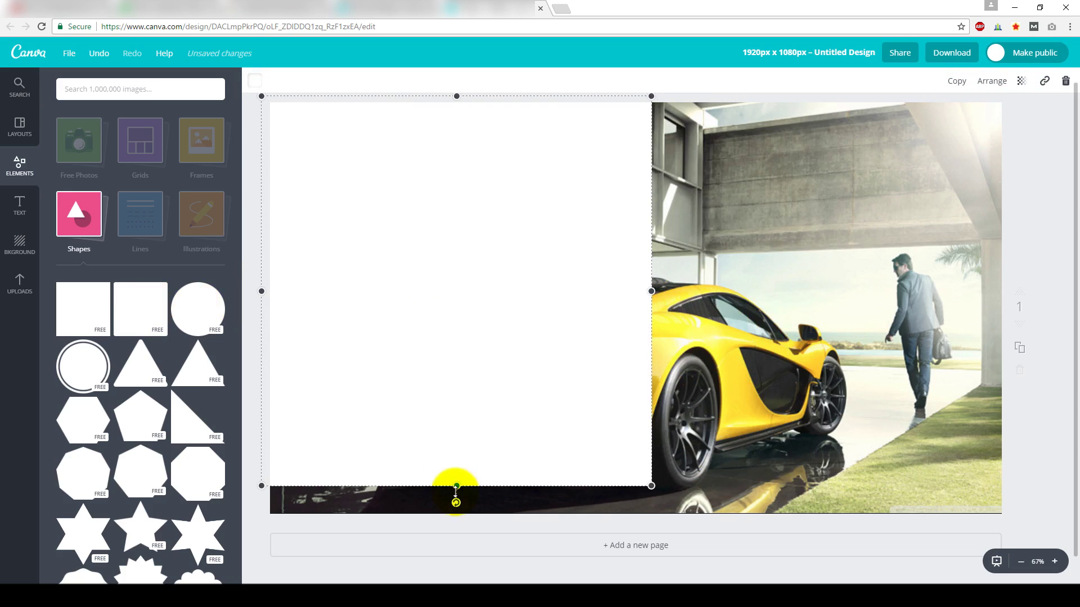
pyautogui.moveTo(456, 487); pyautogui.dragTo(458, 518)
pyautogui.moveTo(651, 307); pyautogui.dragTo(1016, 308)
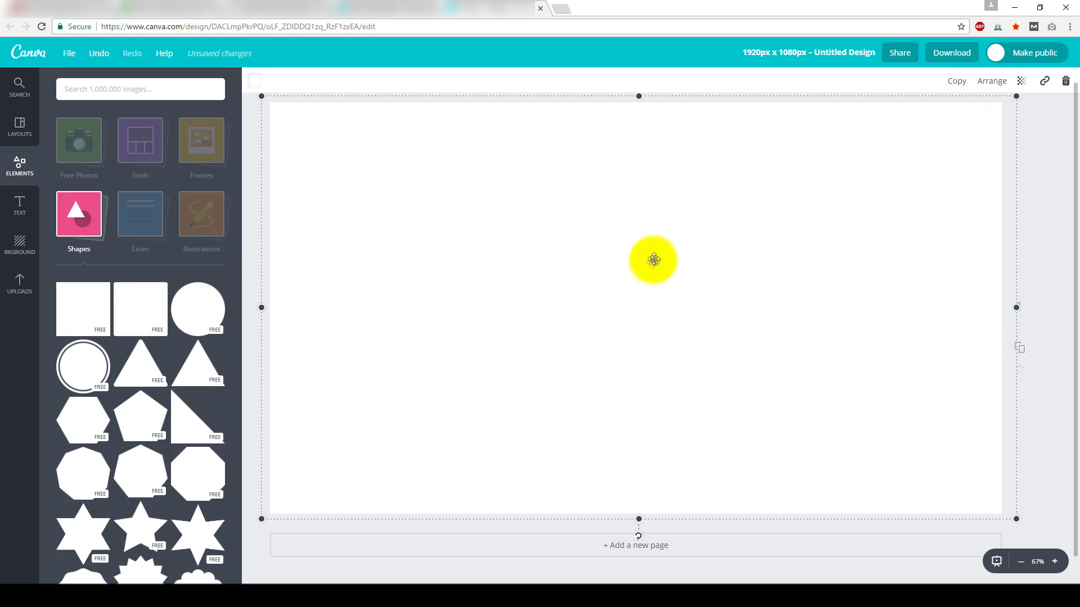
pyautogui.moveTo(692, 258)
pyautogui.mouseDown()
pyautogui.moveTo(692, 270)
pyautogui.moveTo(694, 261)
pyautogui.mouseUp()
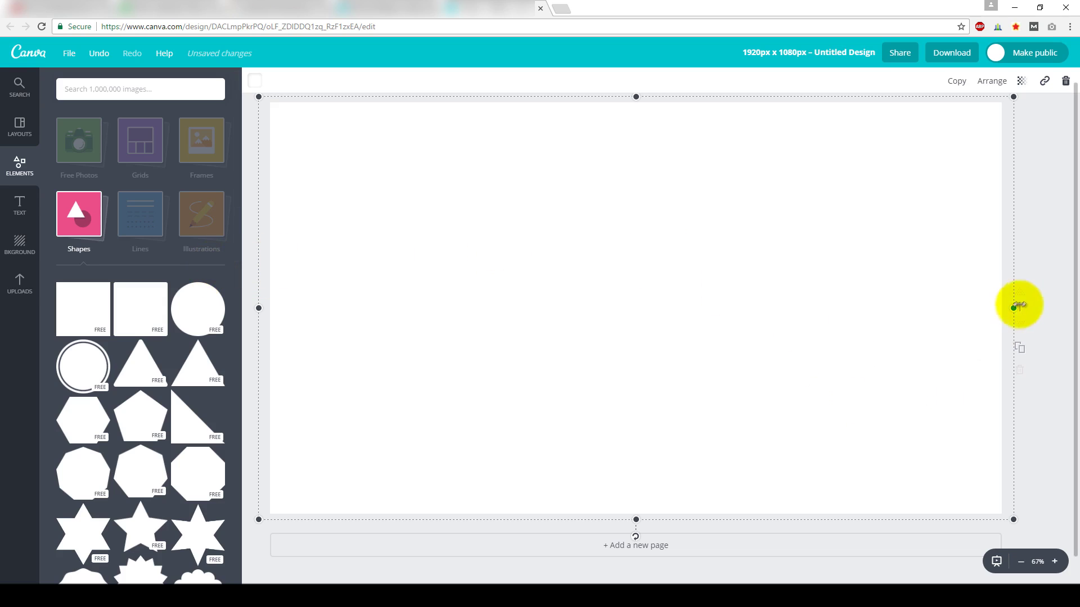
pyautogui.scroll(1, 1035, 239)
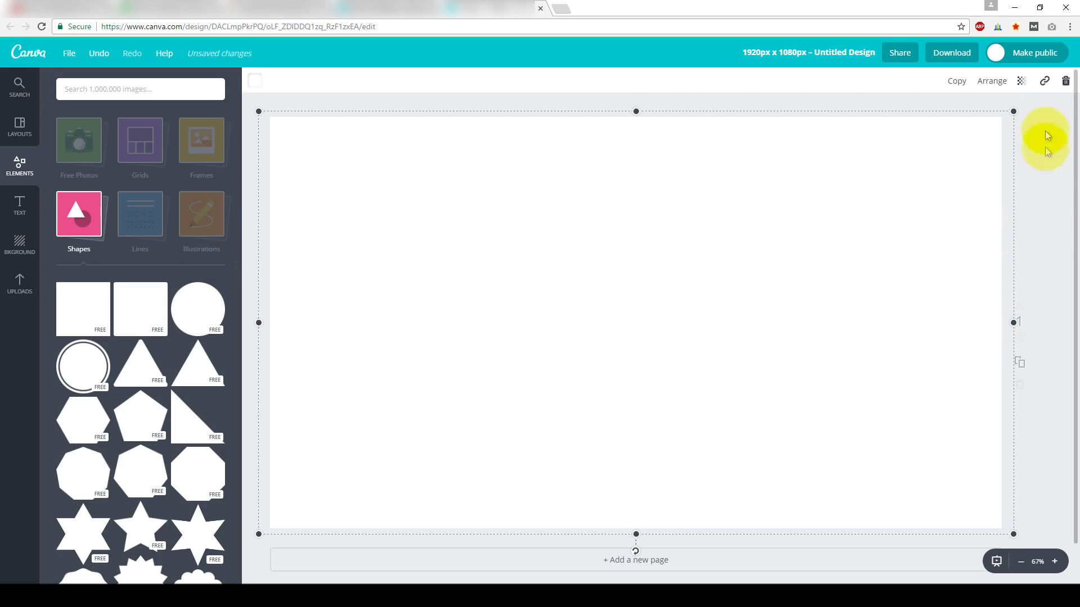
# Step: Colour the overlay shape black and set its transparency to 60
pyautogui.click(1021, 84)
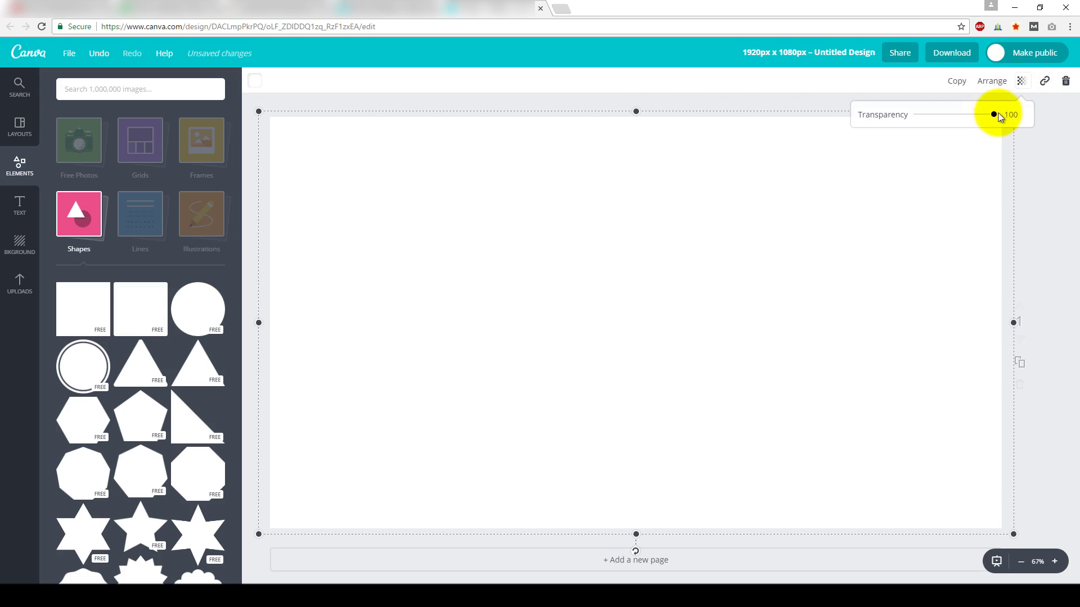
pyautogui.moveTo(994, 116); pyautogui.dragTo(974, 116)
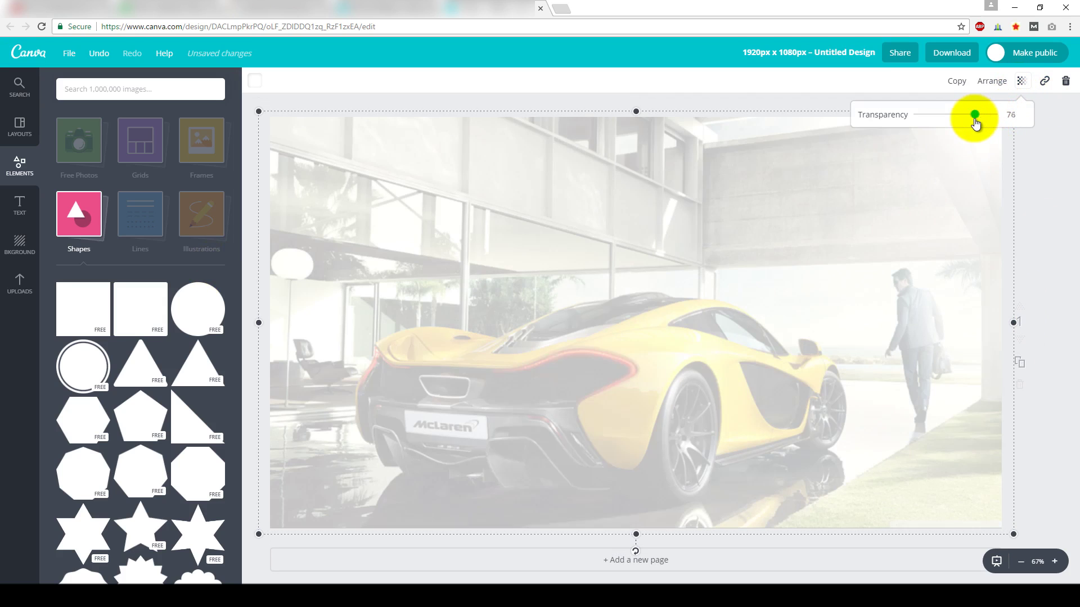
pyautogui.click(255, 81)
pyautogui.click(262, 234)
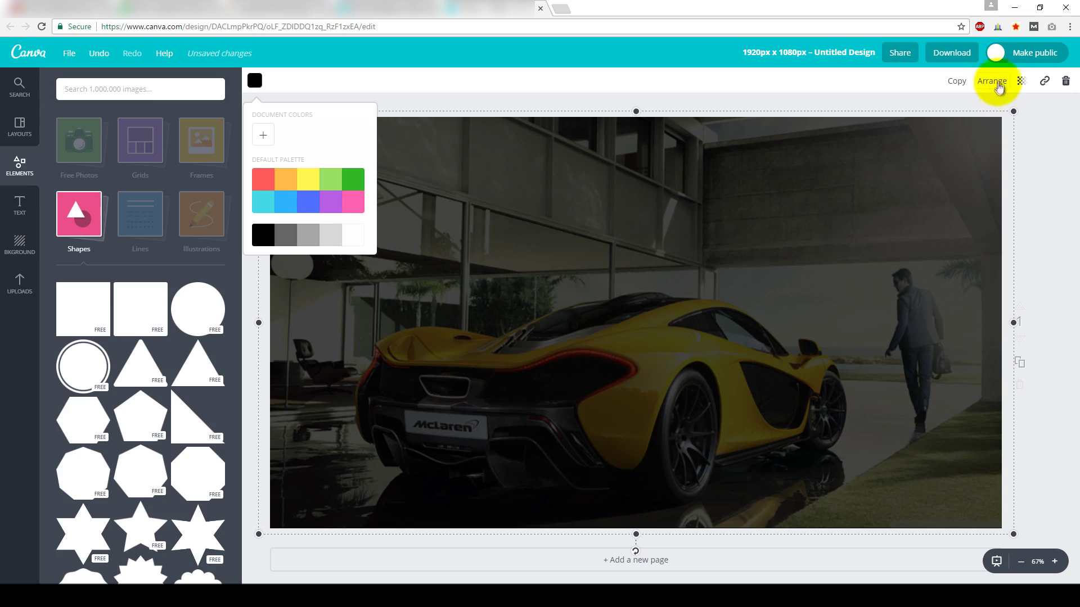
pyautogui.click(1021, 82)
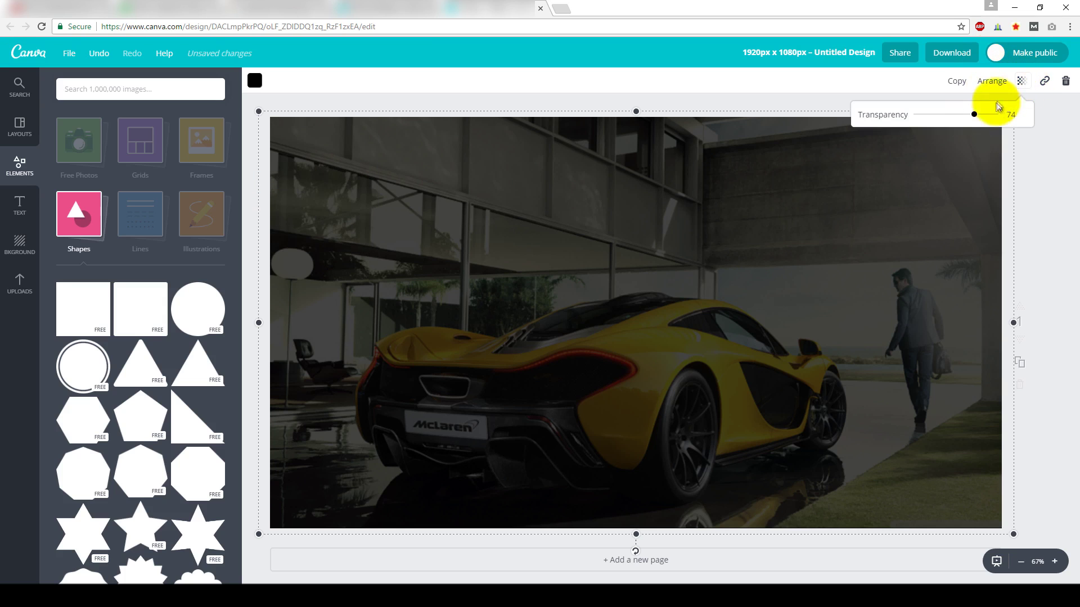
pyautogui.moveTo(978, 120)
pyautogui.mouseDown()
pyautogui.moveTo(940, 119)
pyautogui.moveTo(974, 119)
pyautogui.moveTo(960, 114)
pyautogui.mouseUp()
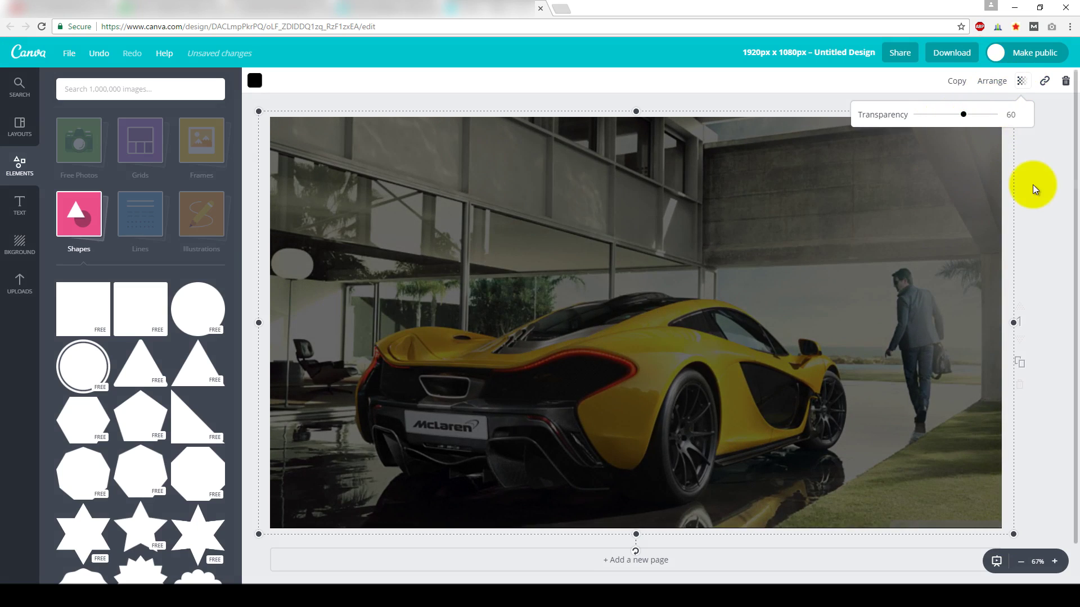
# Step: Add the "EXHIBITION ON NOW" text template, move it to the page's lower-left area and enlarge it to nearly the page width
pyautogui.click(20, 205)
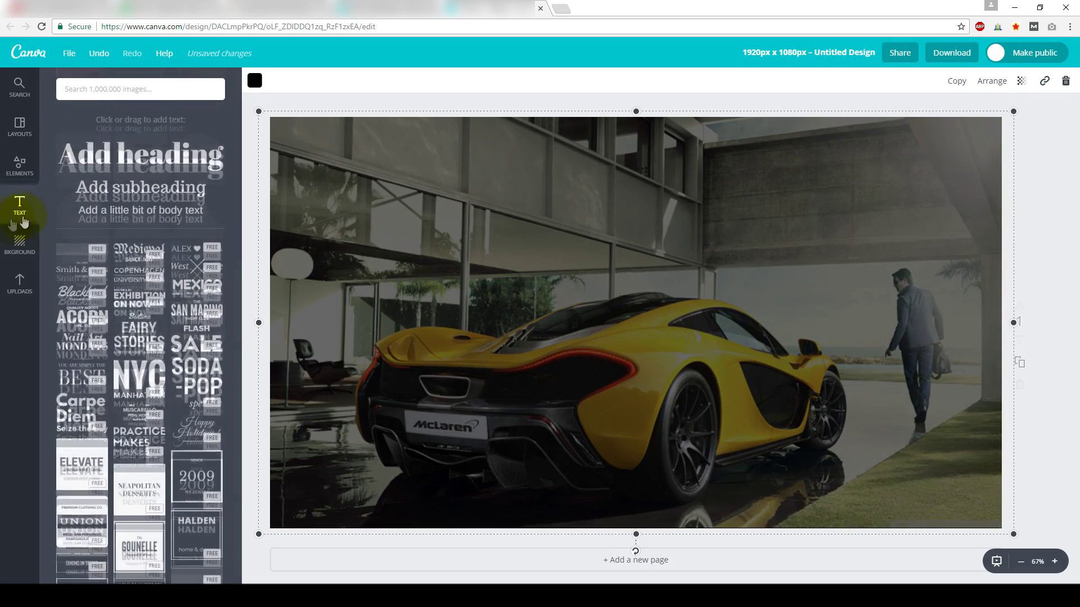
pyautogui.click(138, 296)
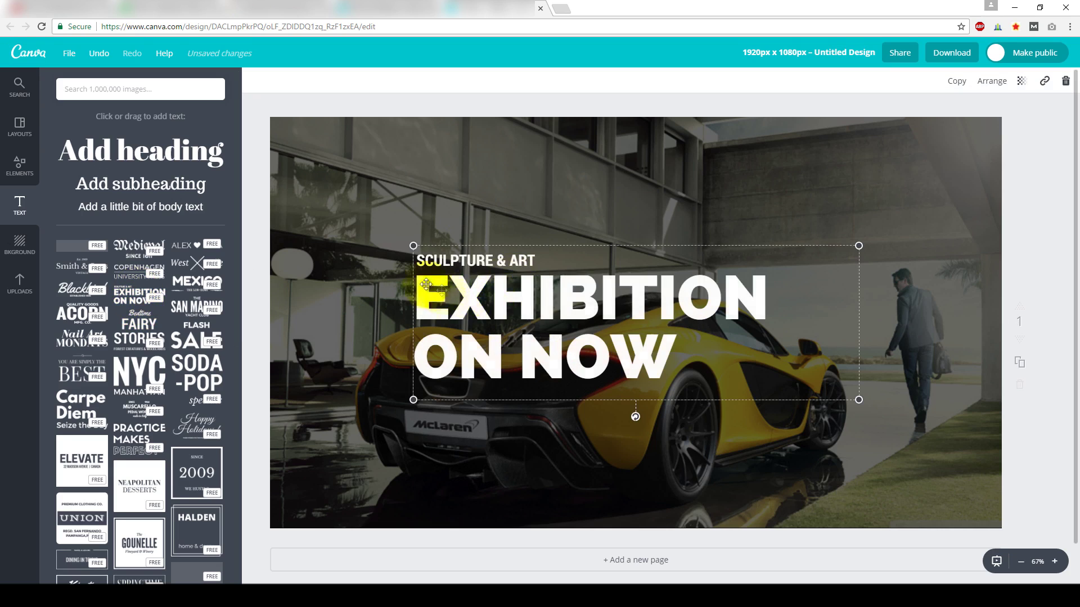
pyautogui.moveTo(529, 324); pyautogui.dragTo(421, 217)
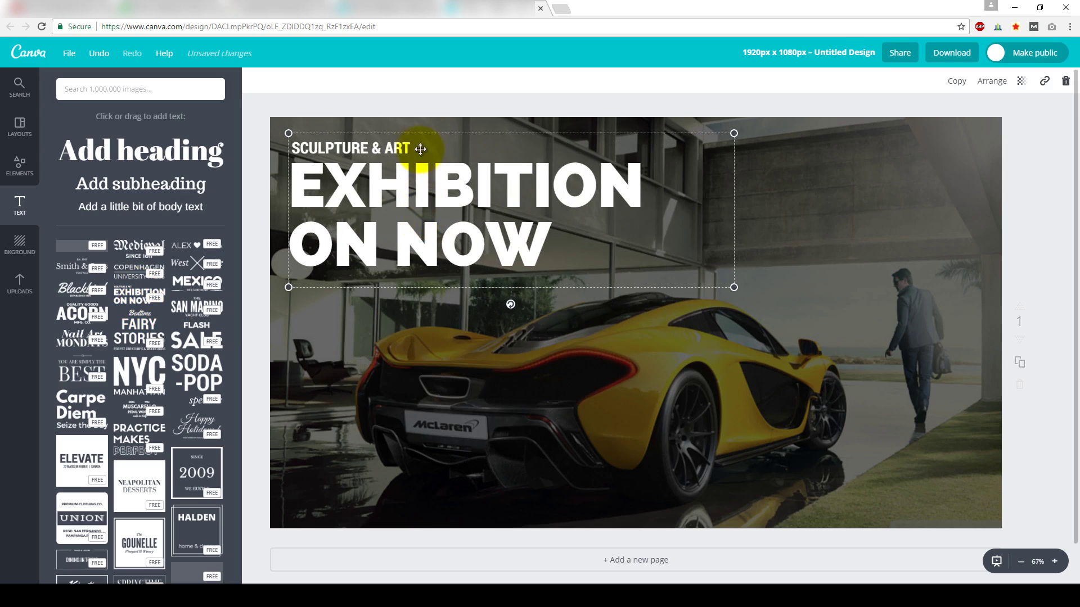
pyautogui.moveTo(410, 149)
pyautogui.mouseDown()
pyautogui.moveTo(421, 303)
pyautogui.moveTo(406, 376)
pyautogui.mouseUp()
pyautogui.moveTo(729, 359); pyautogui.dragTo(911, 186)
pyautogui.moveTo(768, 384); pyautogui.dragTo(768, 392)
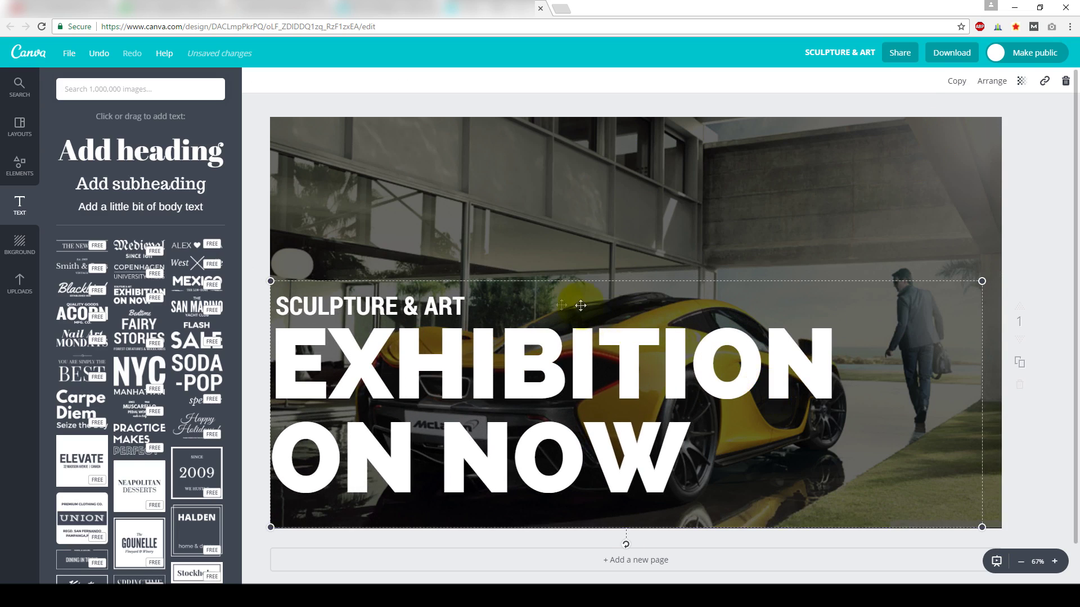
# Step: Replace the small "SCULPTURE & ART" line above the heading with "HOW TO:"
pyautogui.doubleClick(408, 310)
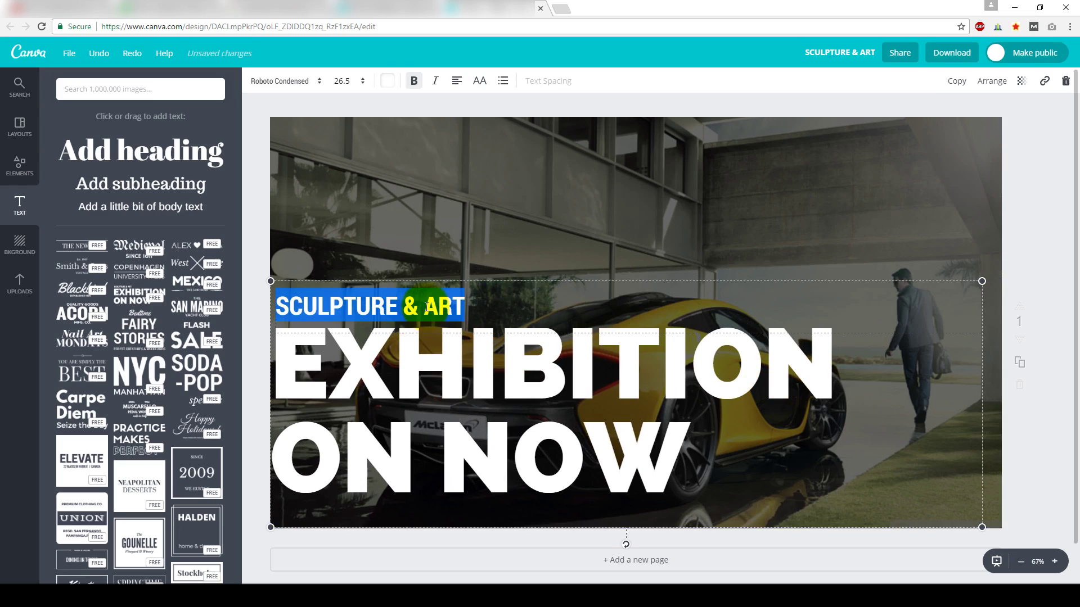
pyautogui.write('HOW TO:')
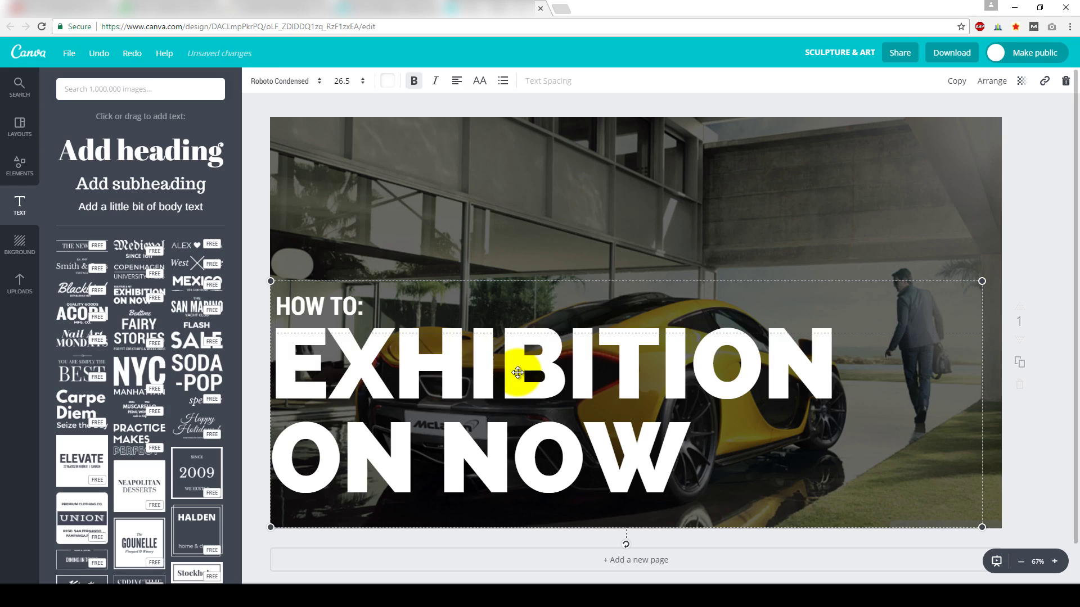
# Step: Replace the two-line heading with "MAKE A CUSTOM" and "YOUTUBE THUMBNAIL" and centre the text group horizontally on the page
pyautogui.doubleClick(518, 373)
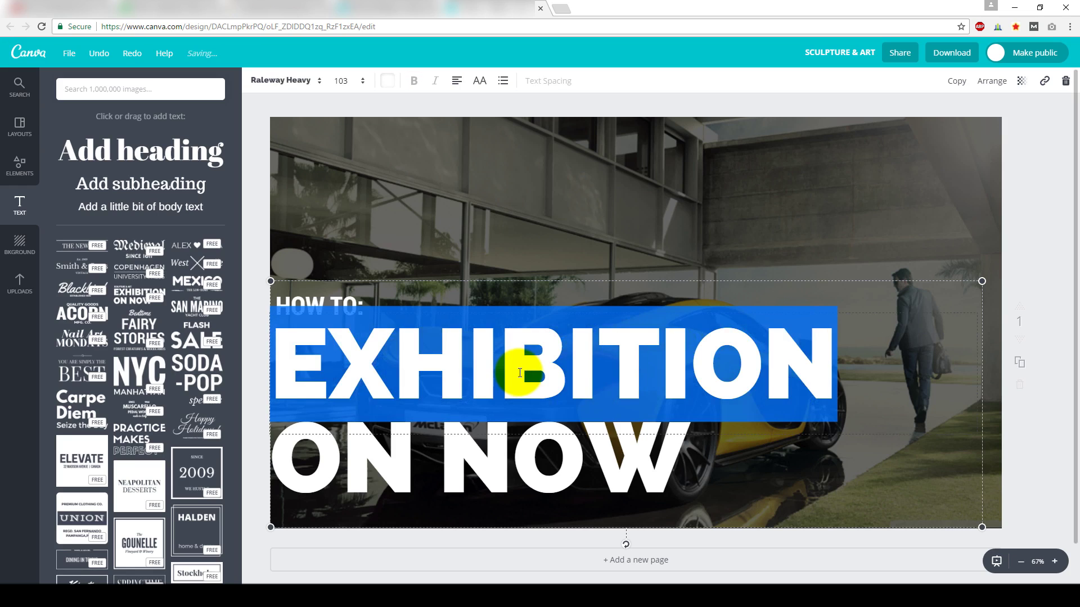
pyautogui.write('MAKE A CUSTOM')
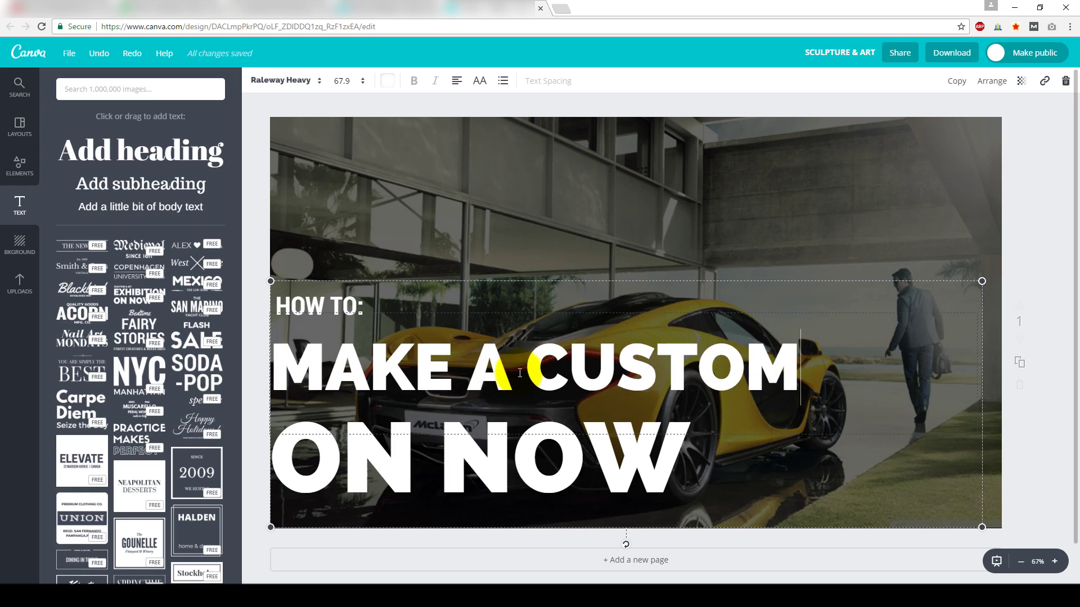
pyautogui.click(533, 436)
pyautogui.moveTo(674, 442); pyautogui.dragTo(302, 436)
pyautogui.write('YOUTU')
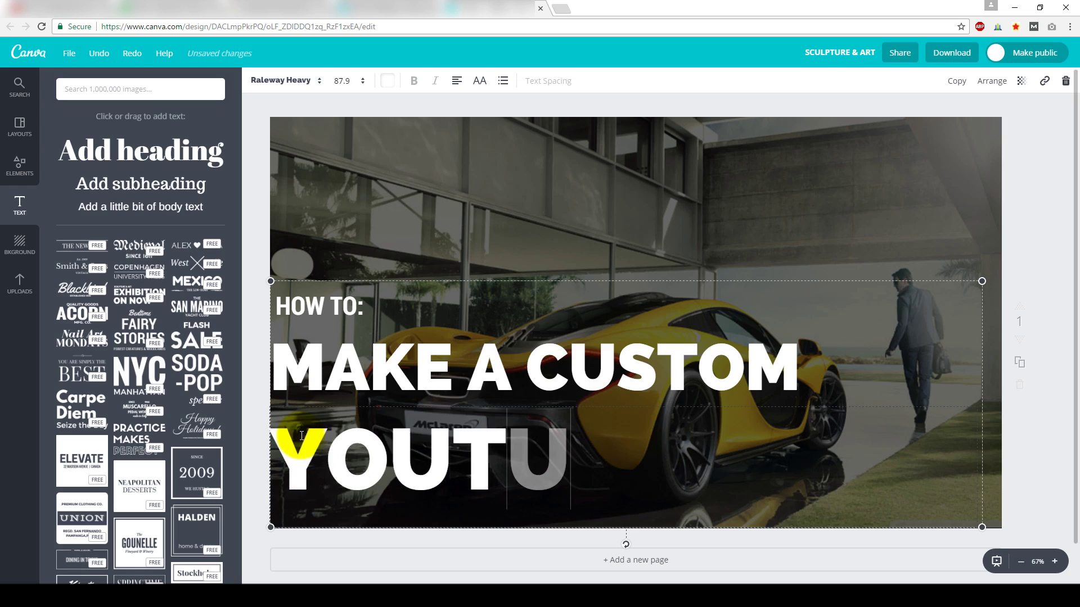
pyautogui.write('BE THUMN')
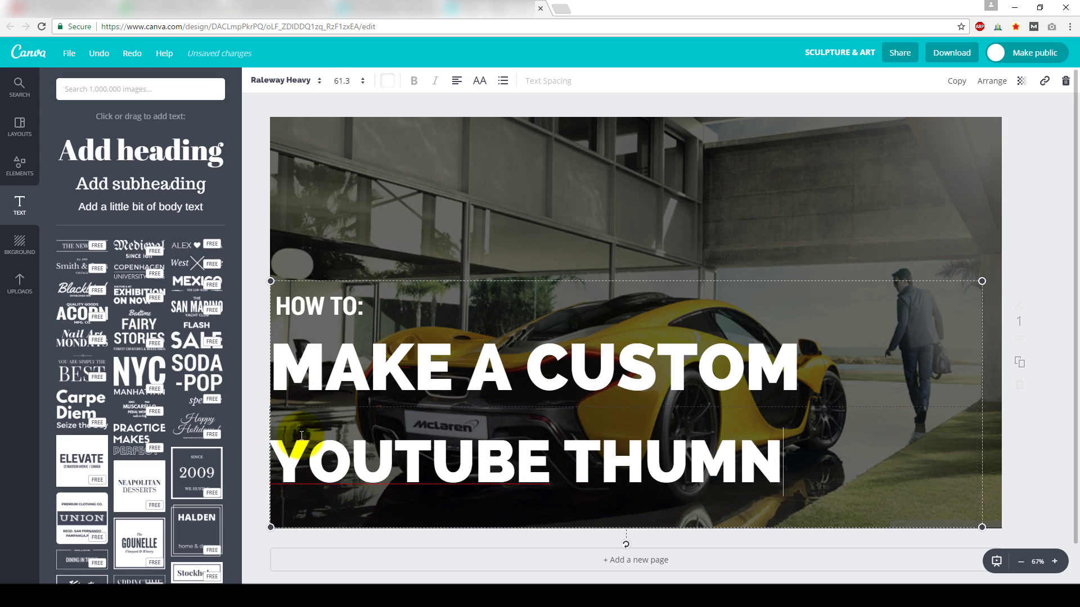
pyautogui.press('BackSpace')
pyautogui.write('BNAIL')
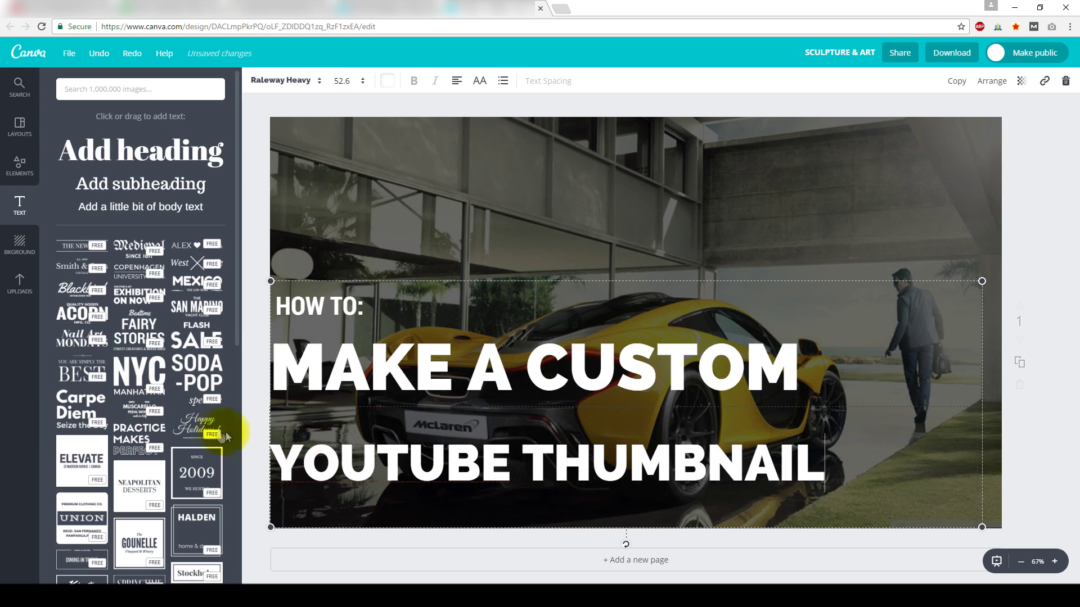
pyautogui.moveTo(355, 282); pyautogui.dragTo(464, 278)
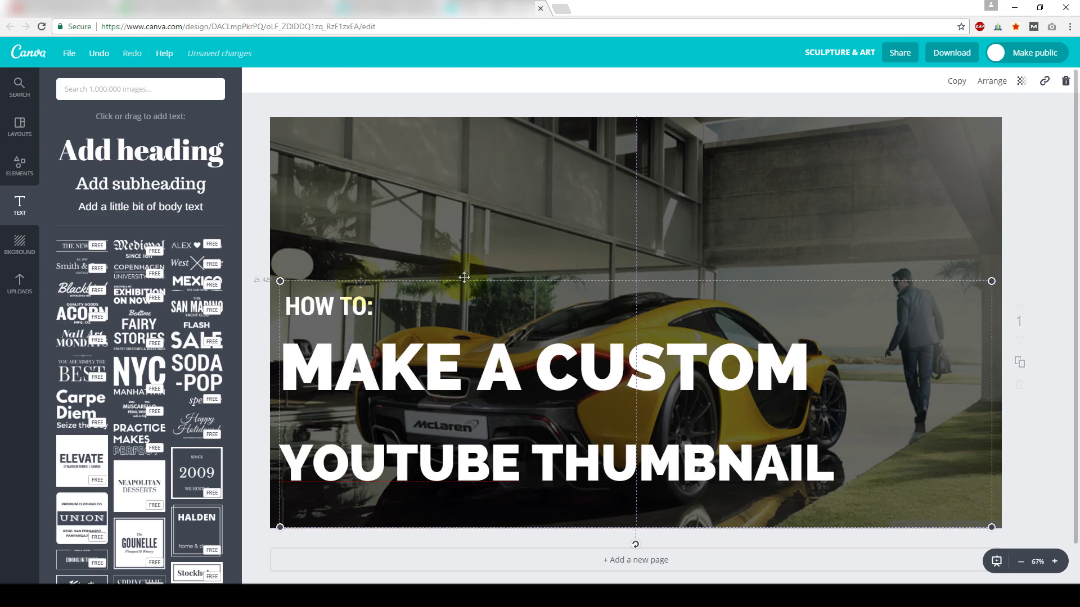
pyautogui.click(1040, 226)
# Step: Browse the shapes and icons collections in the elements library
pyautogui.click(21, 167)
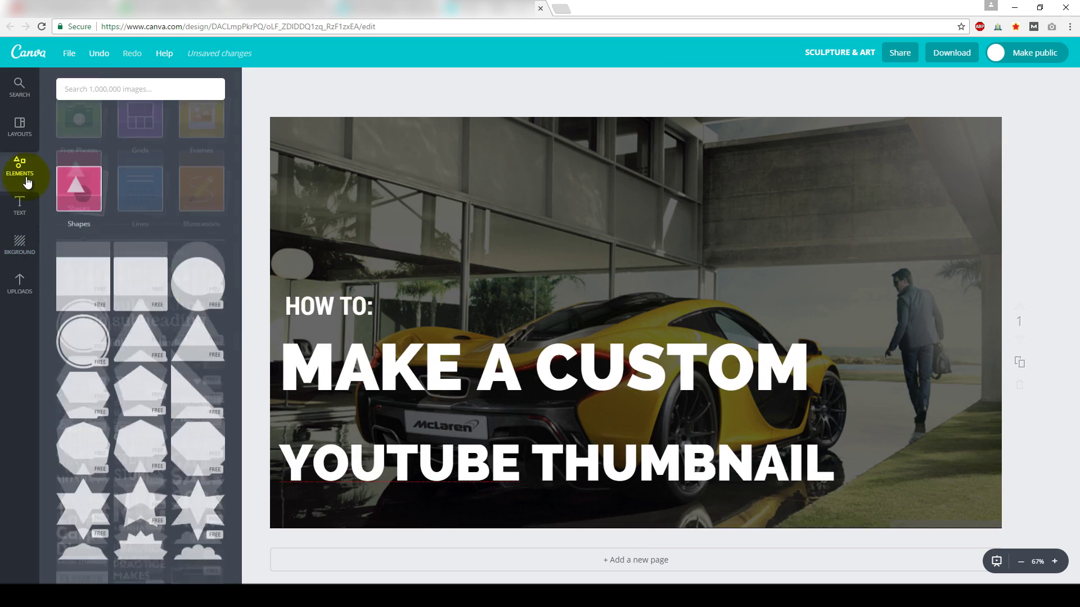
pyautogui.click(85, 194)
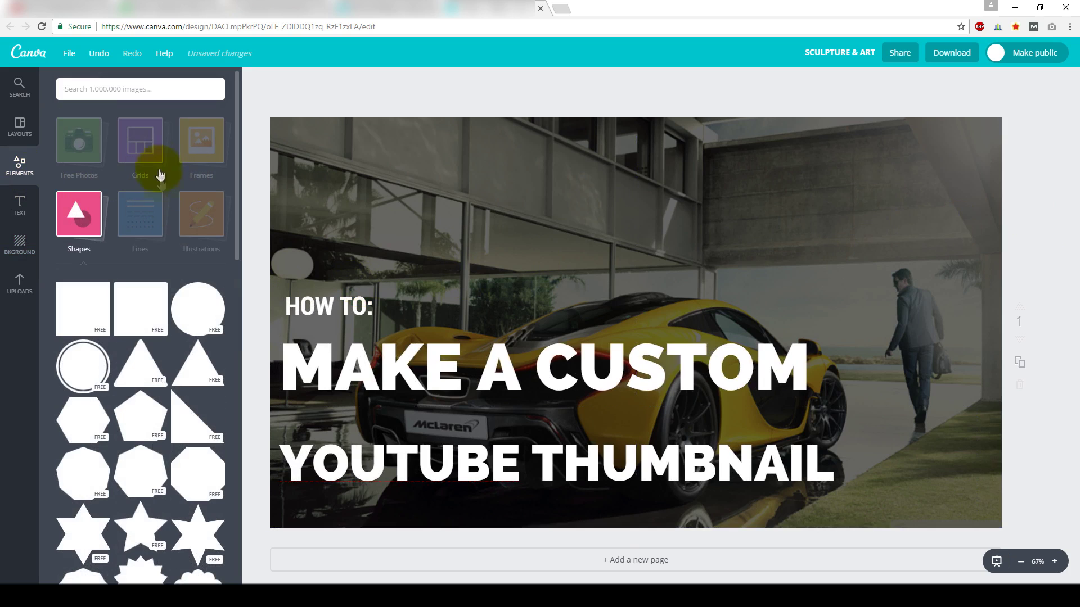
pyautogui.click(172, 234)
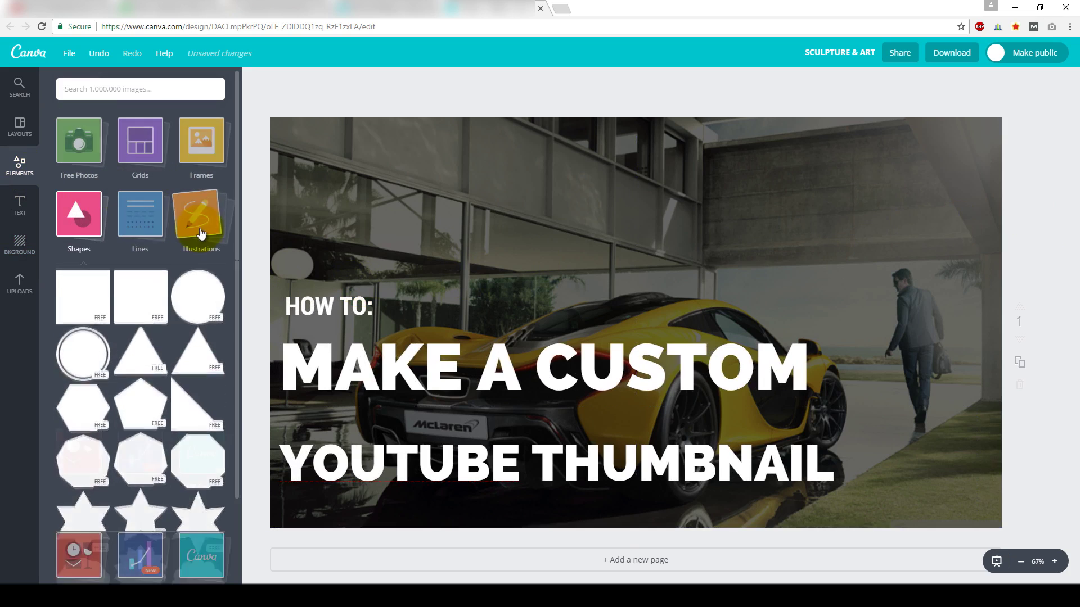
pyautogui.click(89, 304)
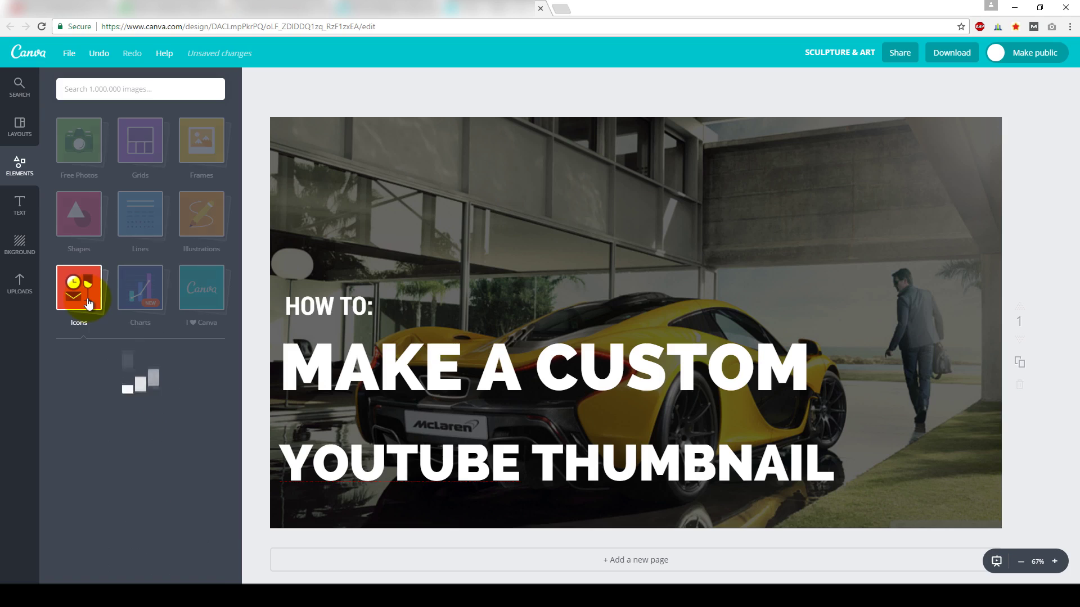
pyautogui.scroll(-5, 117, 343)
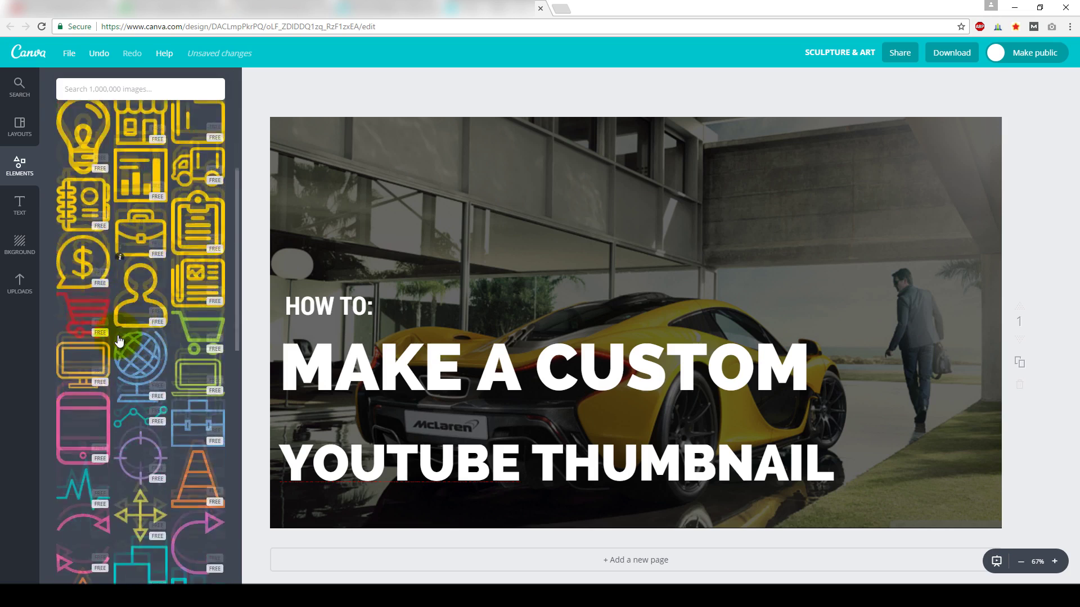
pyautogui.scroll(-10, 118, 338)
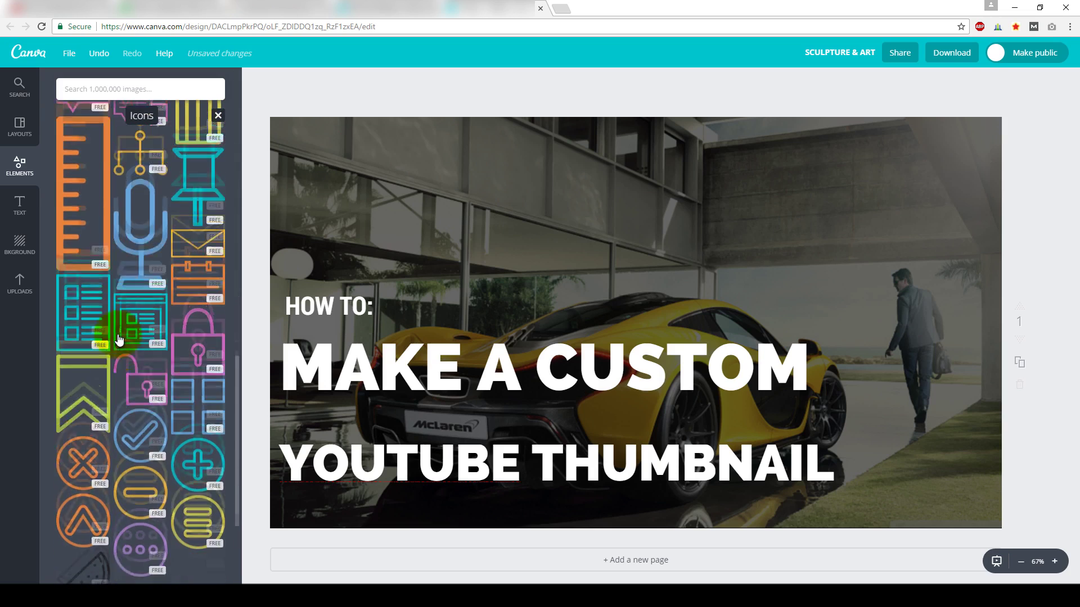
pyautogui.scroll(15, 124, 360)
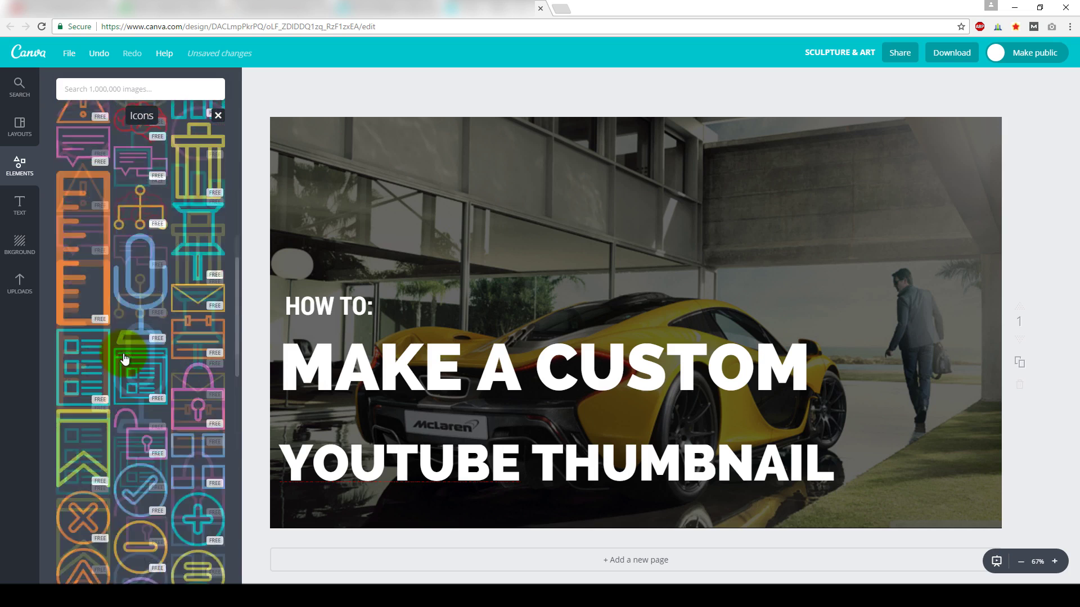
pyautogui.click(120, 275)
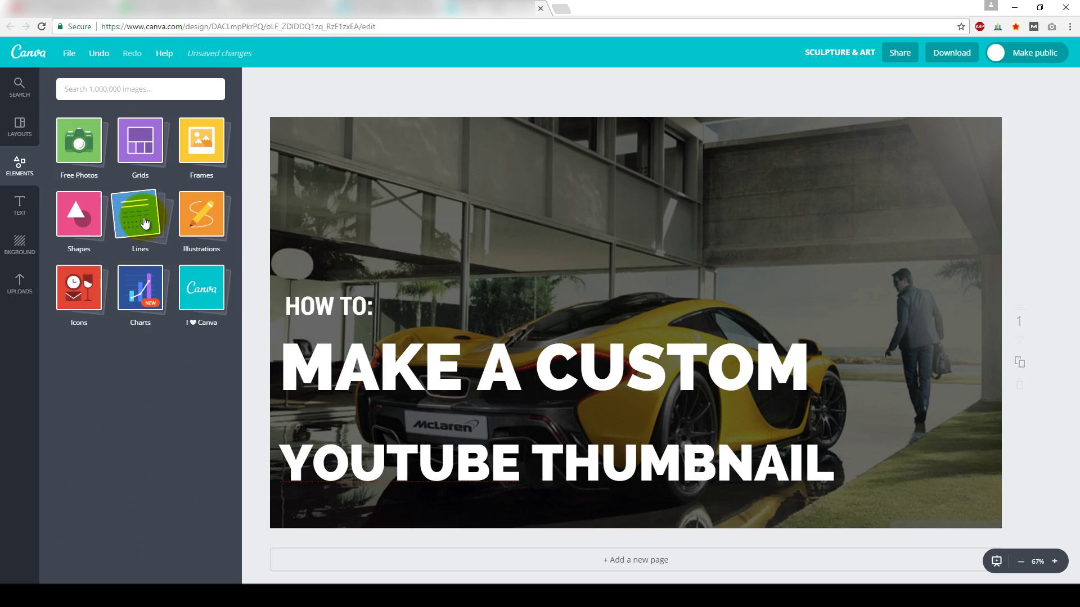
# Step: Add the thick plain white line above "HOW TO:" and stretch it from the page's left edge to nearly the full width
pyautogui.click(156, 239)
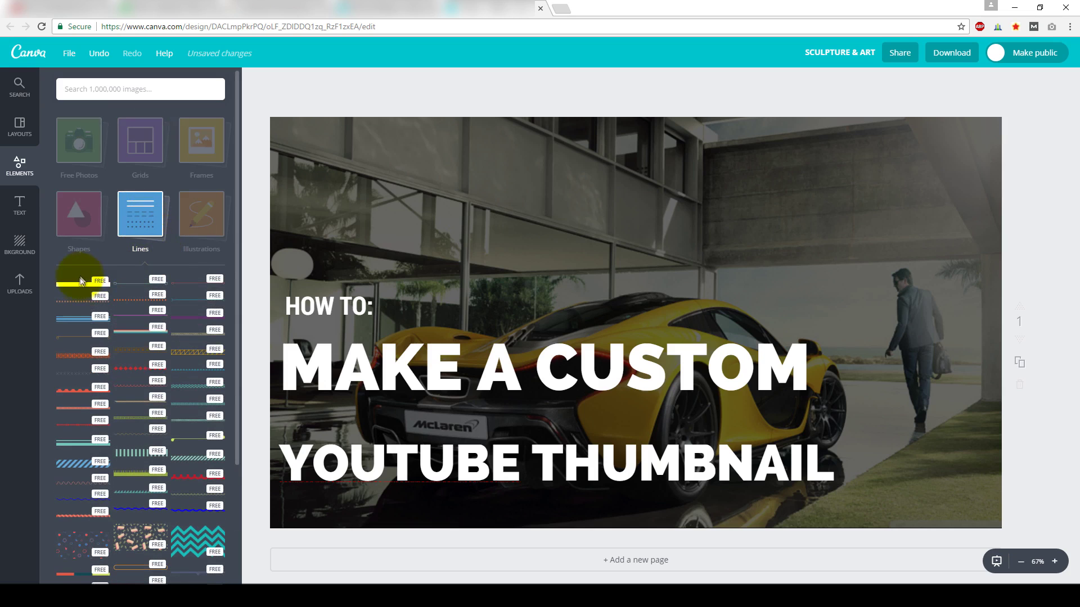
pyautogui.click(78, 288)
pyautogui.moveTo(535, 321); pyautogui.dragTo(364, 240)
pyautogui.moveTo(677, 241); pyautogui.dragTo(973, 239)
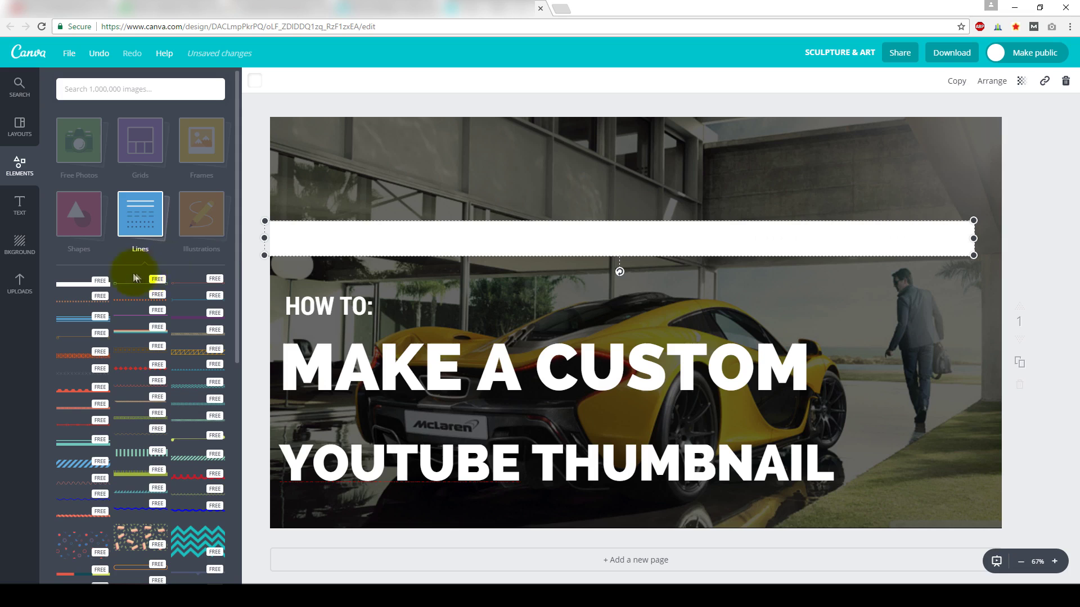
# Step: Set the black overlay's transparency to 84 to darken the car photo further
pyautogui.click(820, 173)
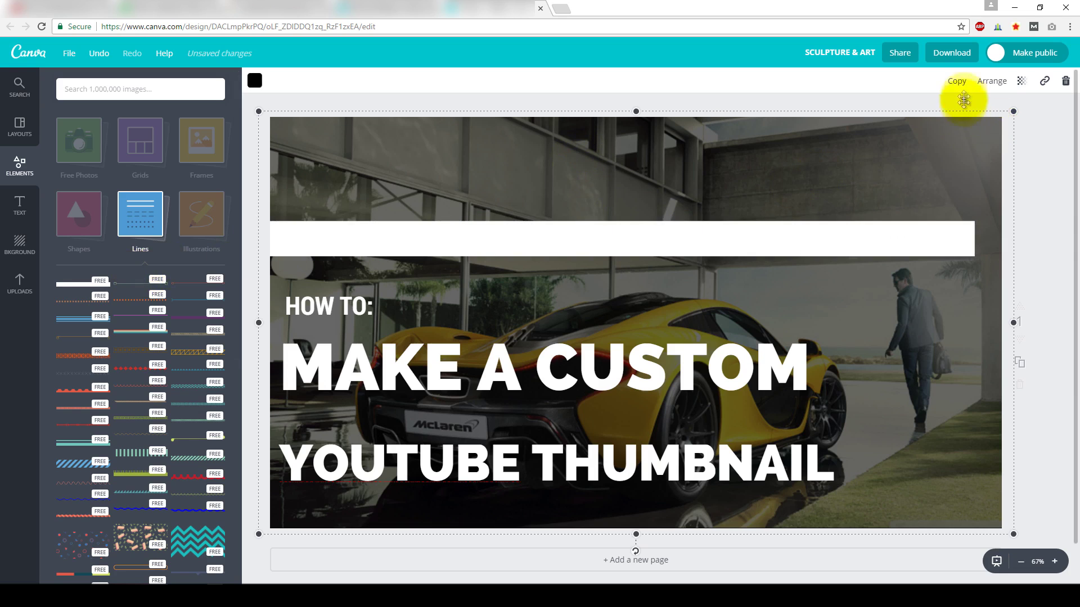
pyautogui.click(1021, 81)
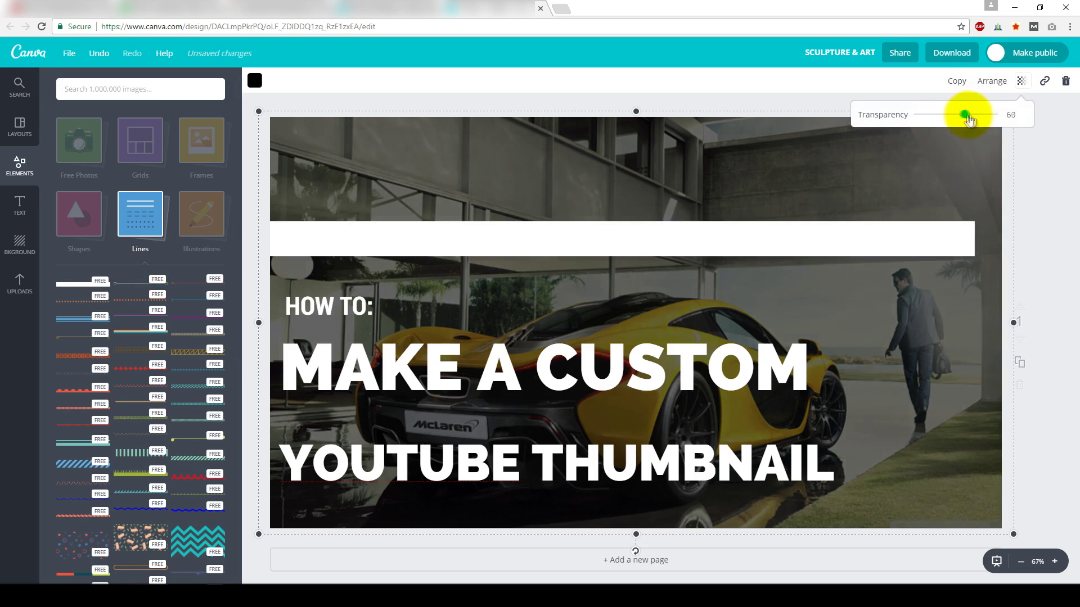
pyautogui.moveTo(967, 115); pyautogui.dragTo(982, 115)
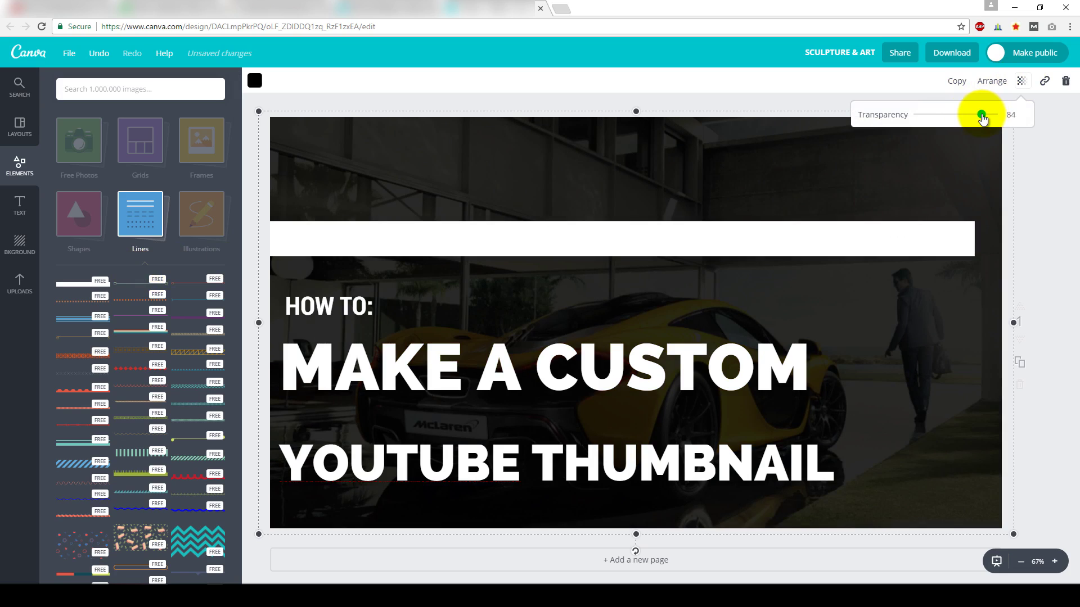
# Step: Duplicate the white bar, place the copy above the original, and shorten the lower bar to about four-fifths of the page width
pyautogui.click(736, 252)
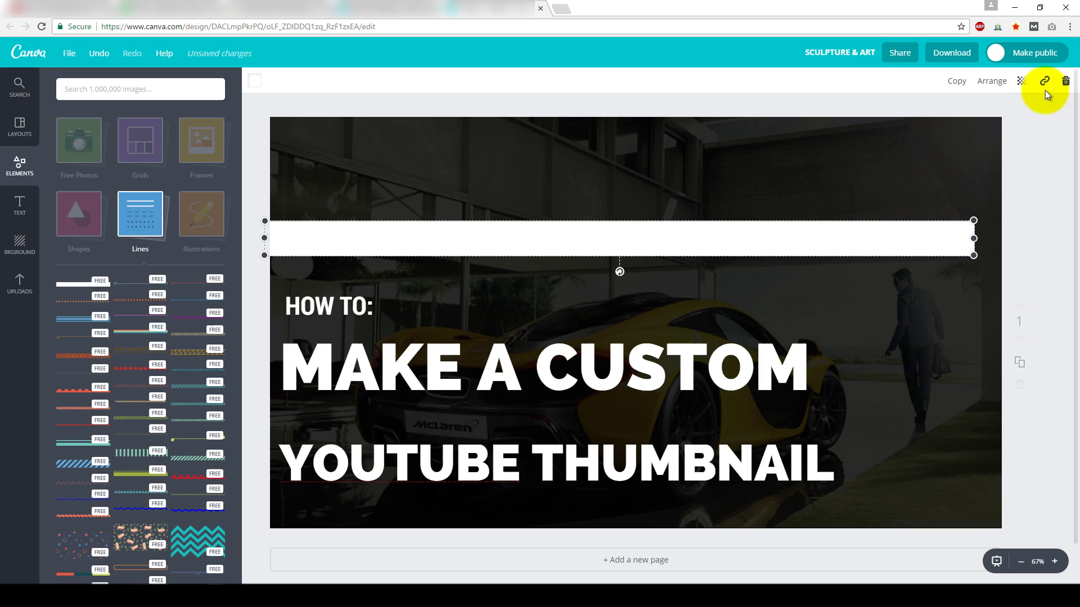
pyautogui.click(957, 80)
pyautogui.moveTo(896, 248); pyautogui.dragTo(892, 174)
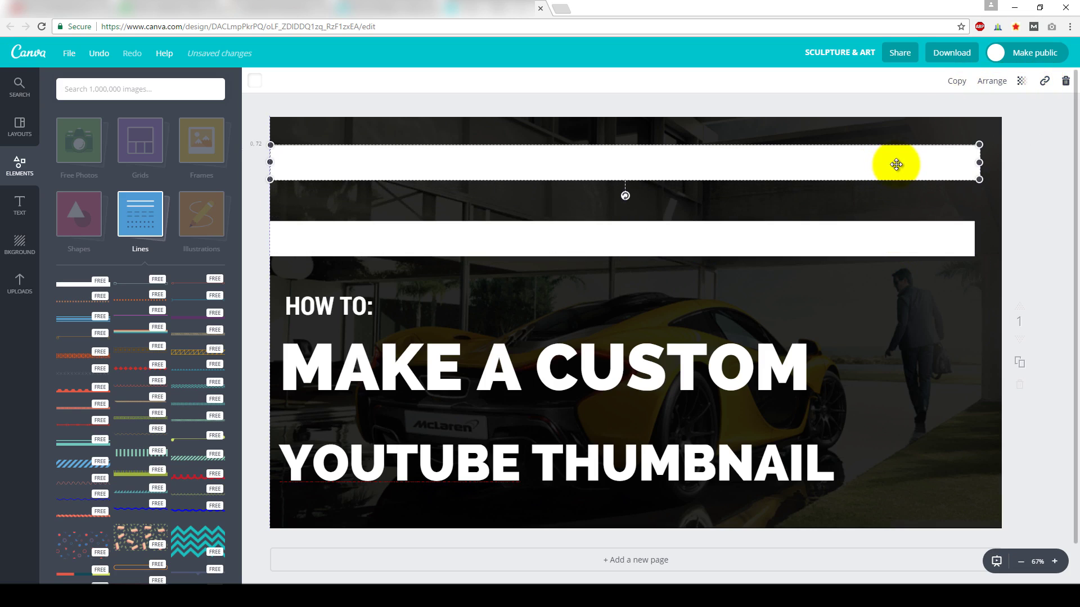
pyautogui.moveTo(897, 165); pyautogui.dragTo(897, 171)
pyautogui.click(967, 238)
pyautogui.moveTo(967, 239); pyautogui.dragTo(855, 239)
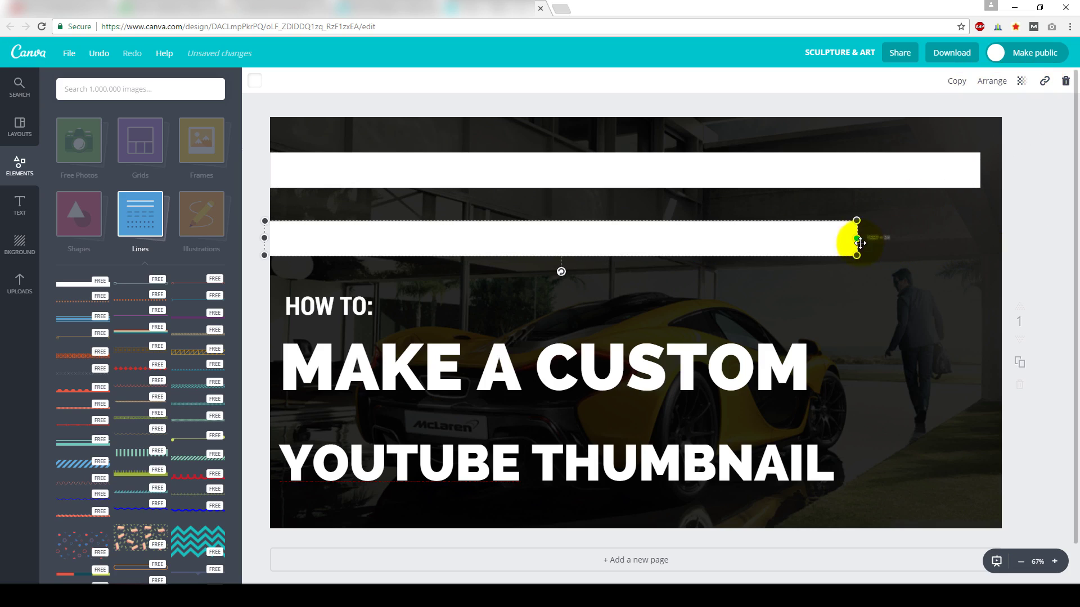
pyautogui.click(1053, 248)
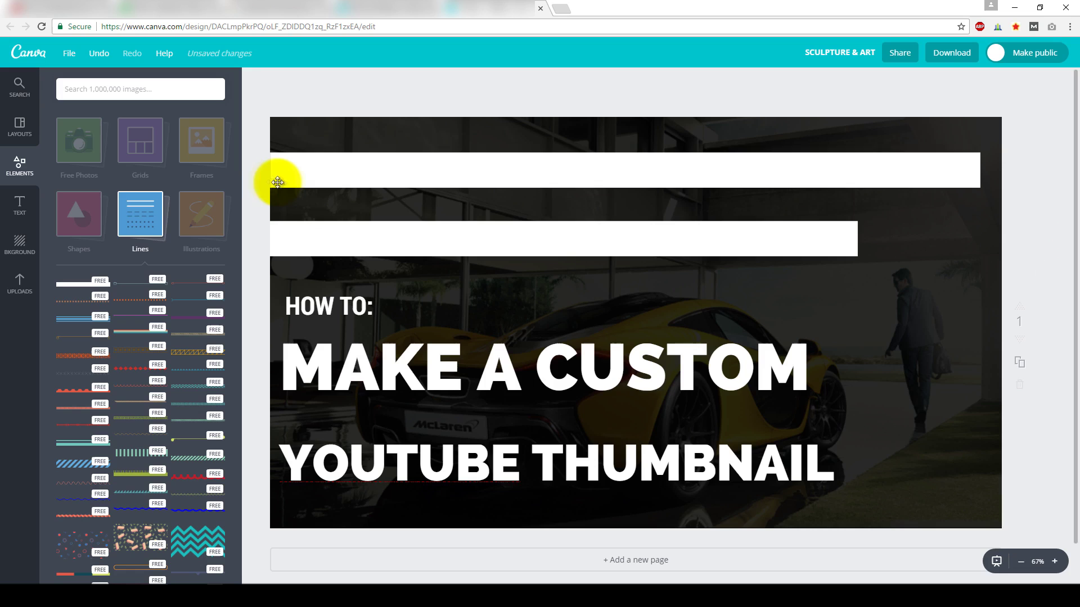
pyautogui.click(20, 205)
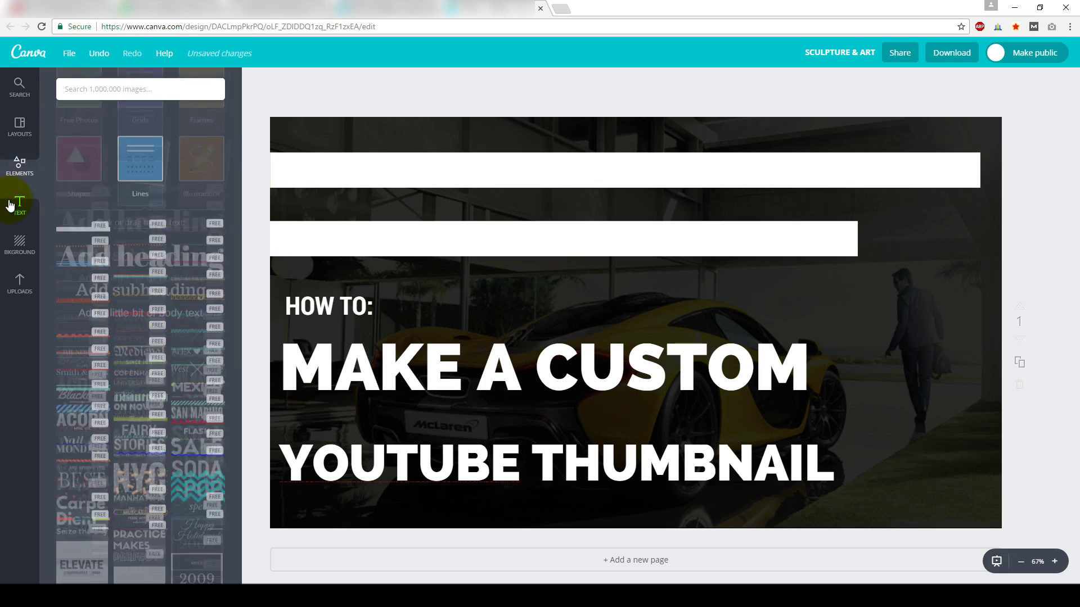
pyautogui.click(19, 133)
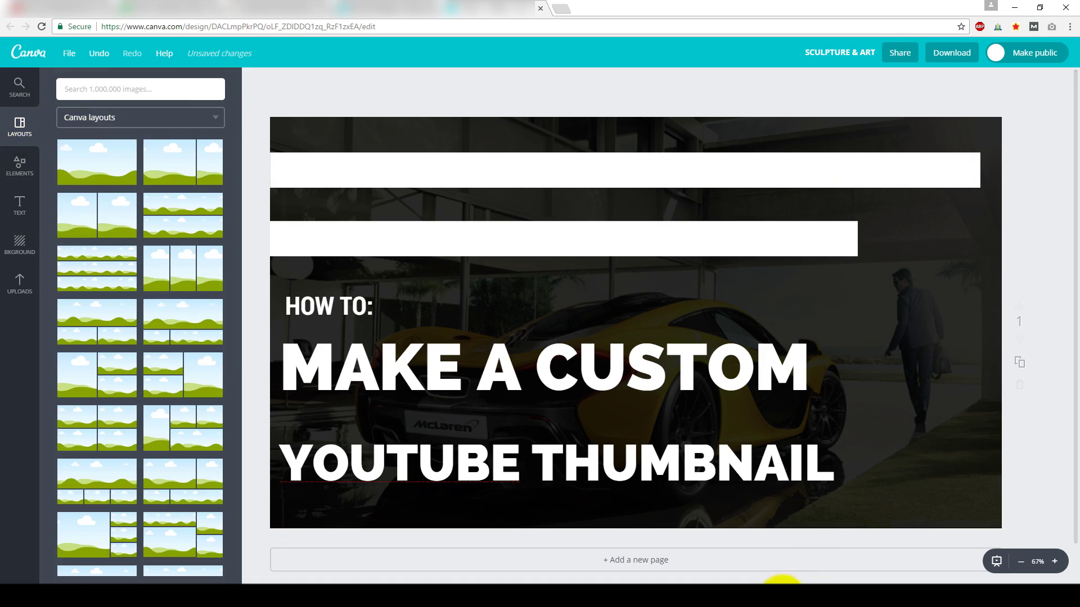
pyautogui.click(781, 595)
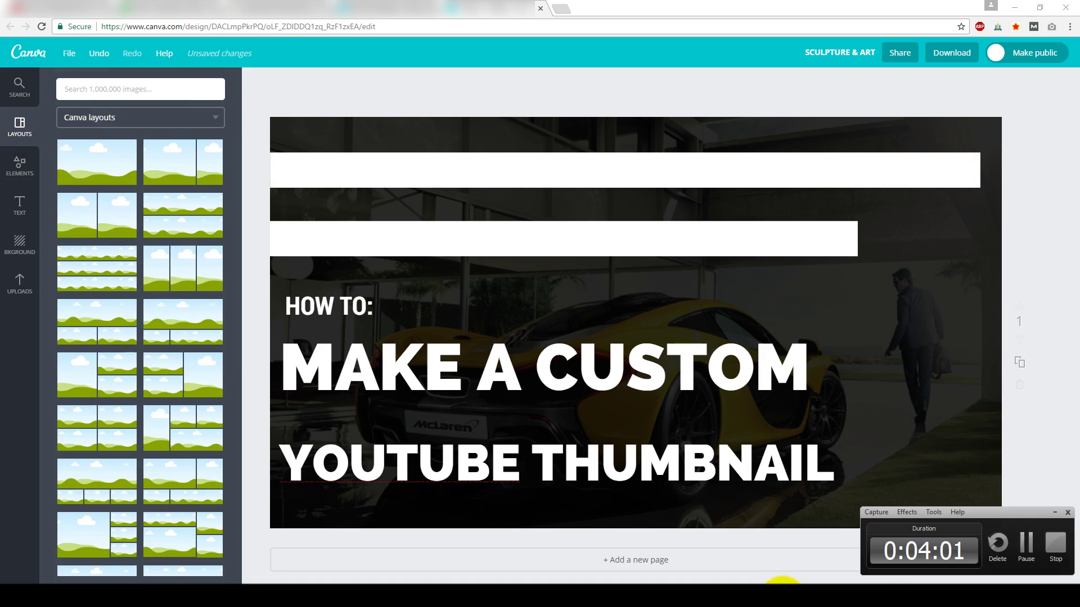
pyautogui.click(1056, 513)
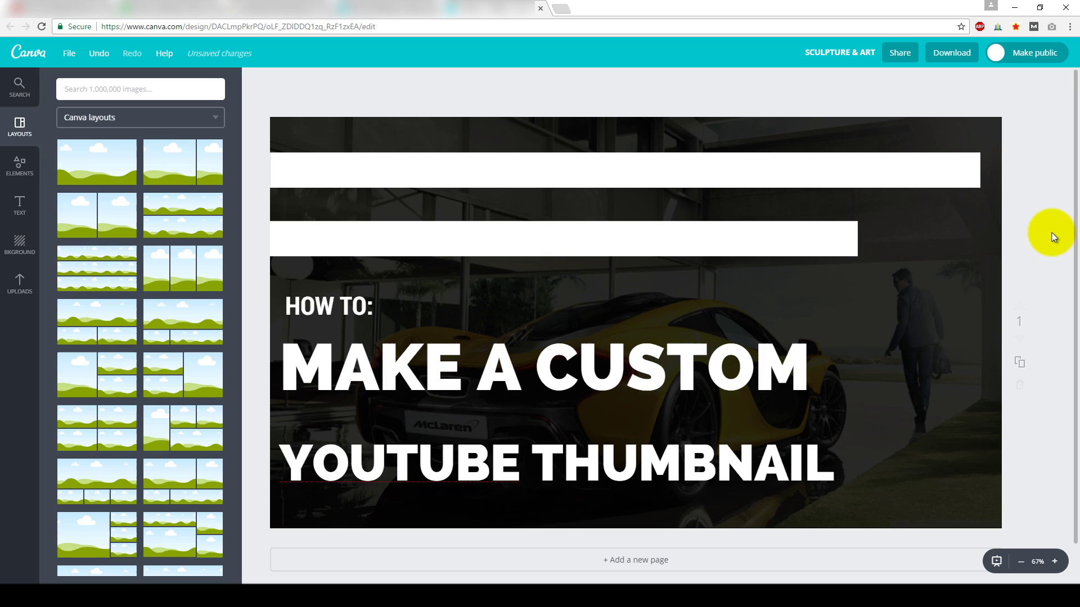
pyautogui.scroll(-2, 1046, 219)
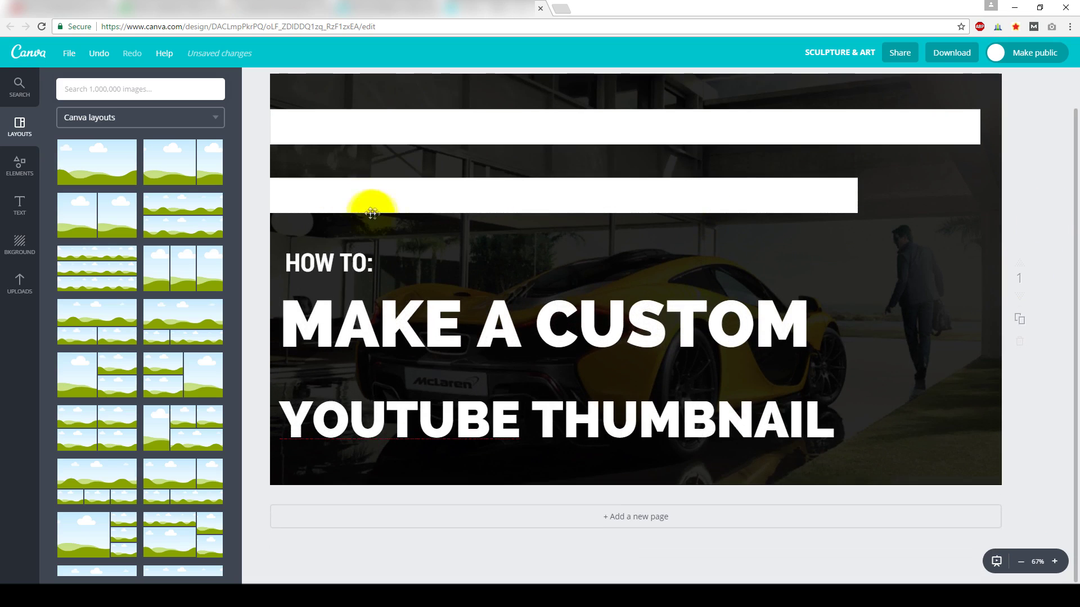
pyautogui.scroll(2, 636, 309)
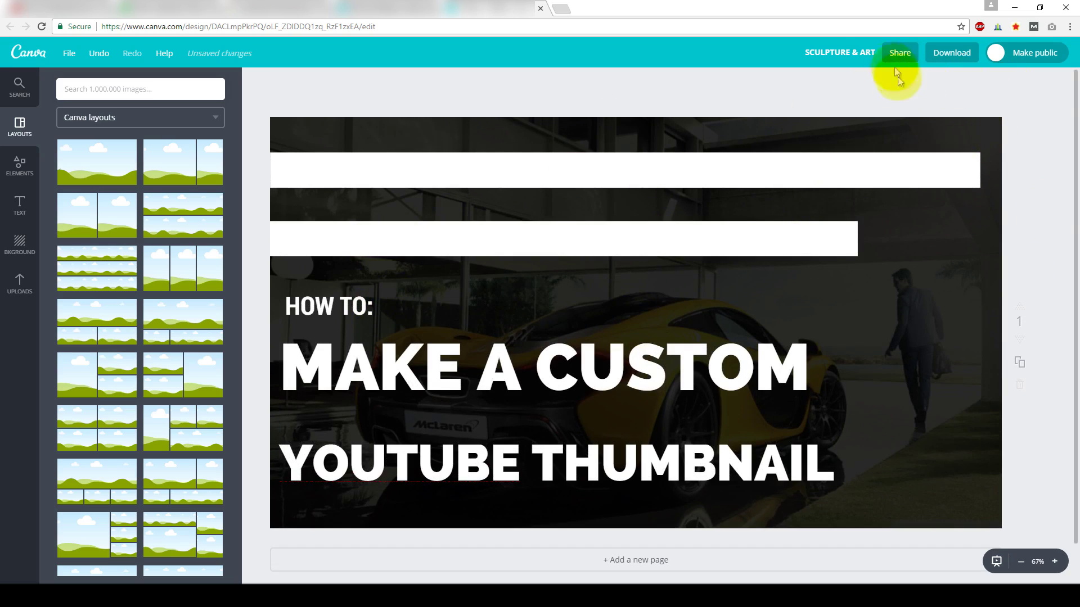
# Step: Download the finished design as a PNG file and dismiss the download notice
pyautogui.click(962, 54)
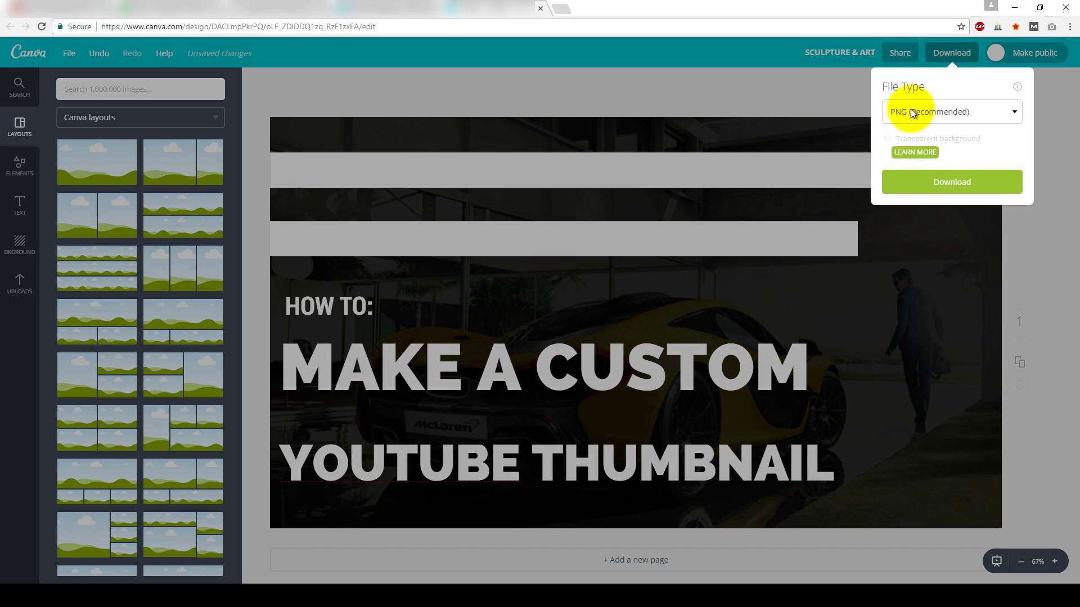
pyautogui.click(938, 113)
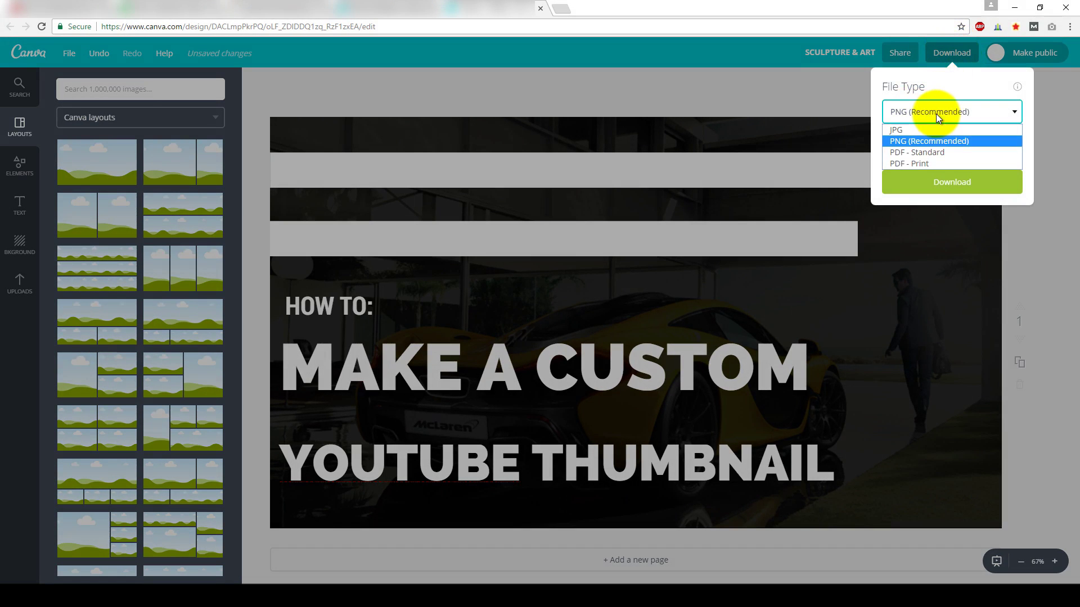
pyautogui.click(915, 142)
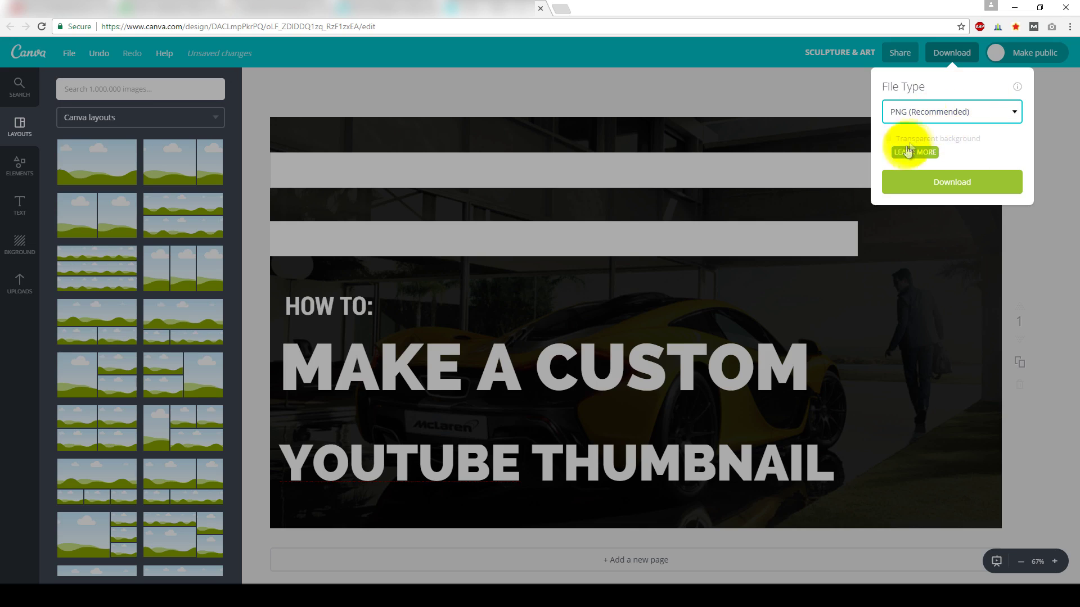
pyautogui.click(934, 190)
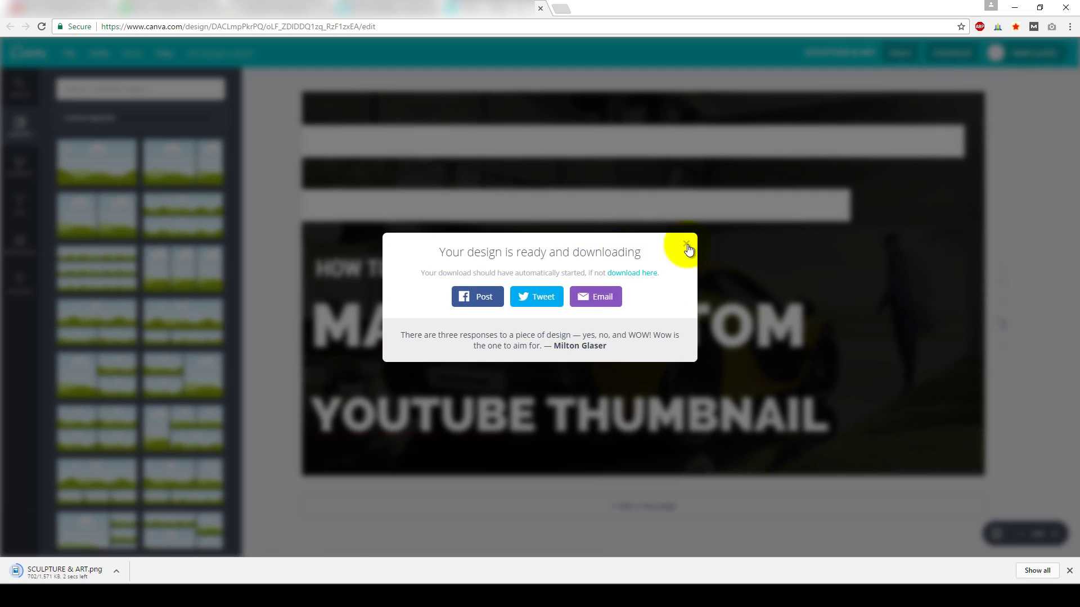
pyautogui.click(688, 245)
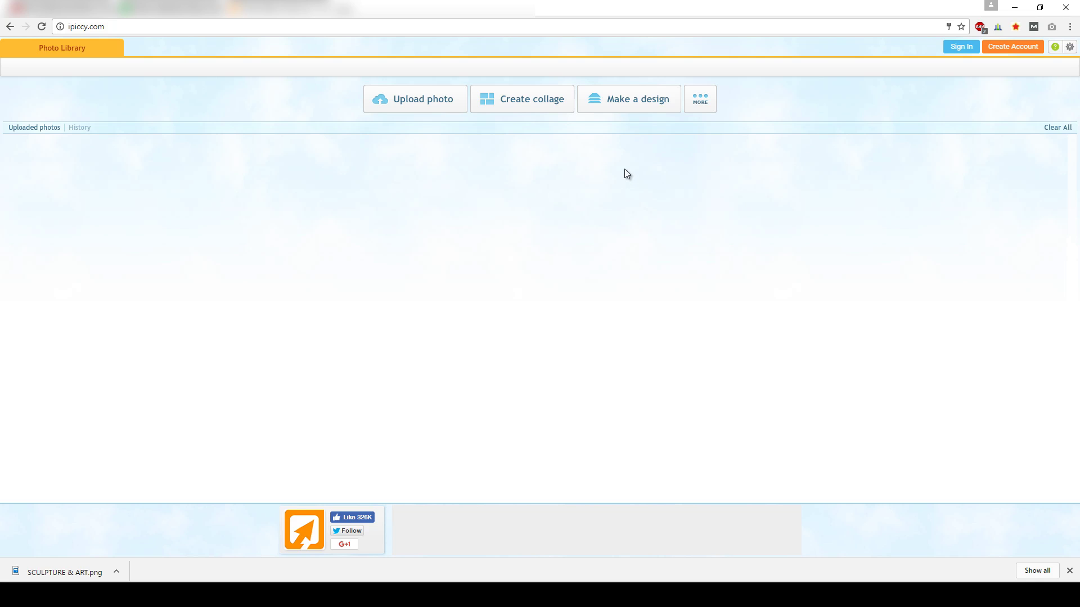
# Step: Create a new custom-size design 1920 px wide in 16:9 proportions with a white canvas
pyautogui.click(615, 105)
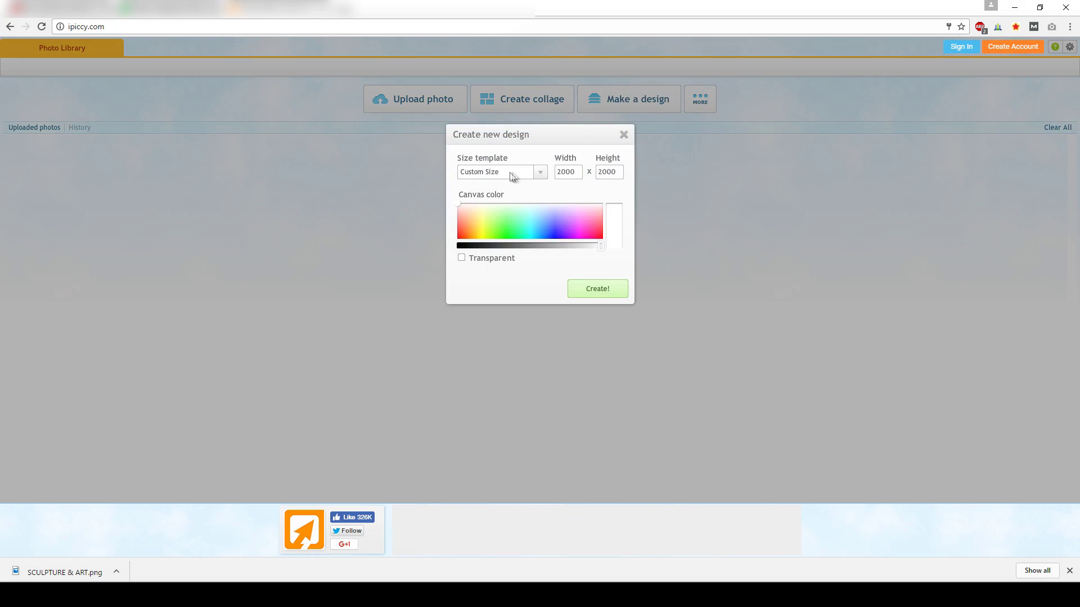
pyautogui.click(566, 171)
pyautogui.write('1920')
pyautogui.moveTo(615, 172); pyautogui.dragTo(591, 172)
pyautogui.moveTo(558, 246); pyautogui.dragTo(607, 247)
pyautogui.moveTo(494, 220); pyautogui.dragTo(453, 204)
pyautogui.click(597, 291)
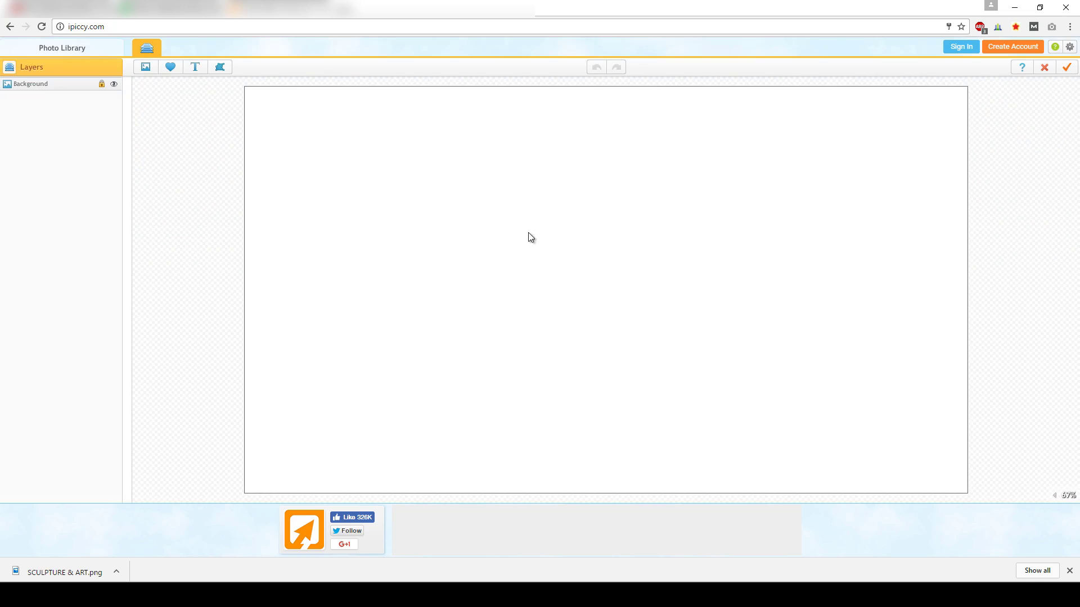
# Step: Add a text layer and place it in the canvas's upper-left corner
pyautogui.click(146, 68)
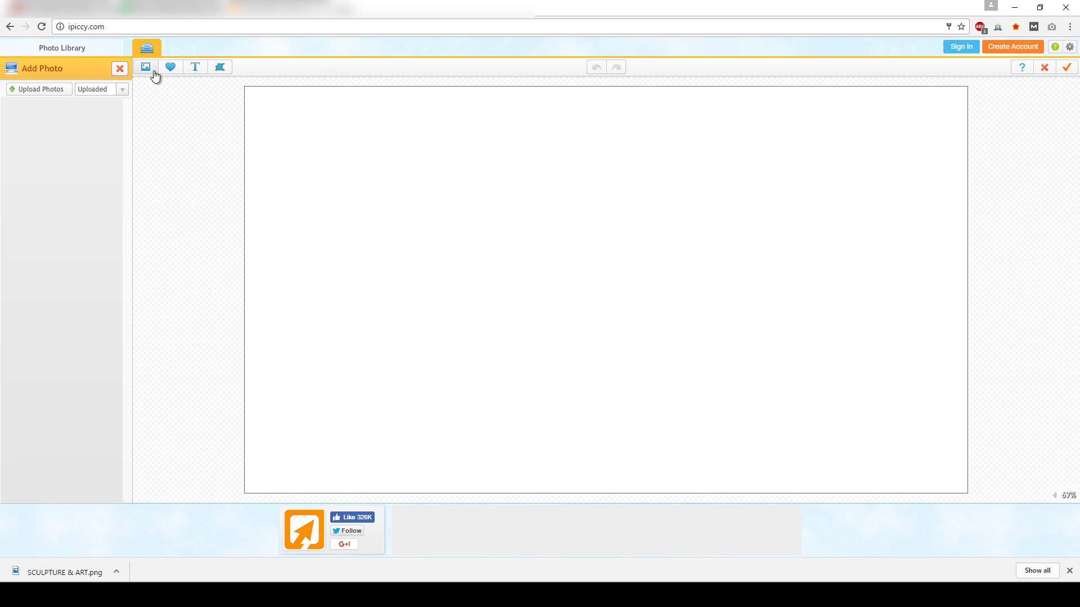
pyautogui.click(175, 72)
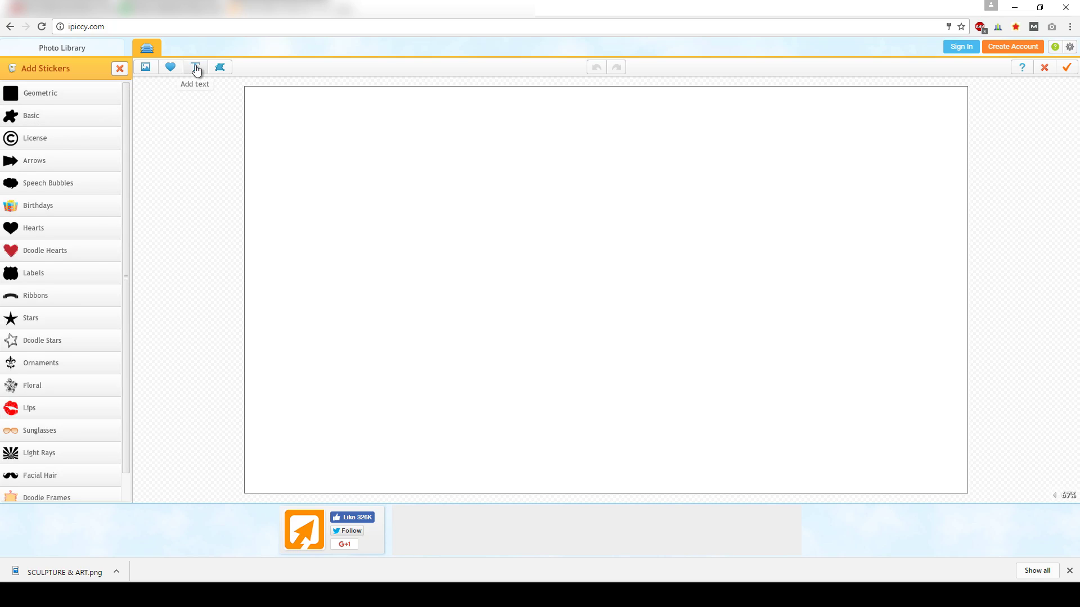
pyautogui.click(190, 68)
pyautogui.moveTo(582, 279); pyautogui.dragTo(284, 111)
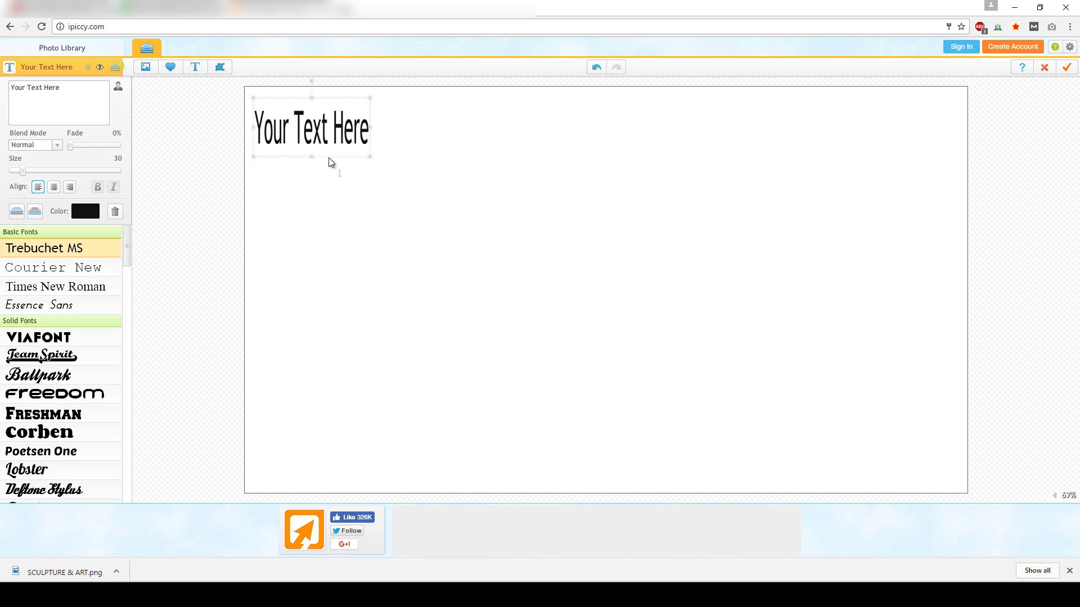
# Step: Set the text's font to Foo Font and enlarge it to about two-thirds of the canvas width
pyautogui.scroll(-5, 82, 329)
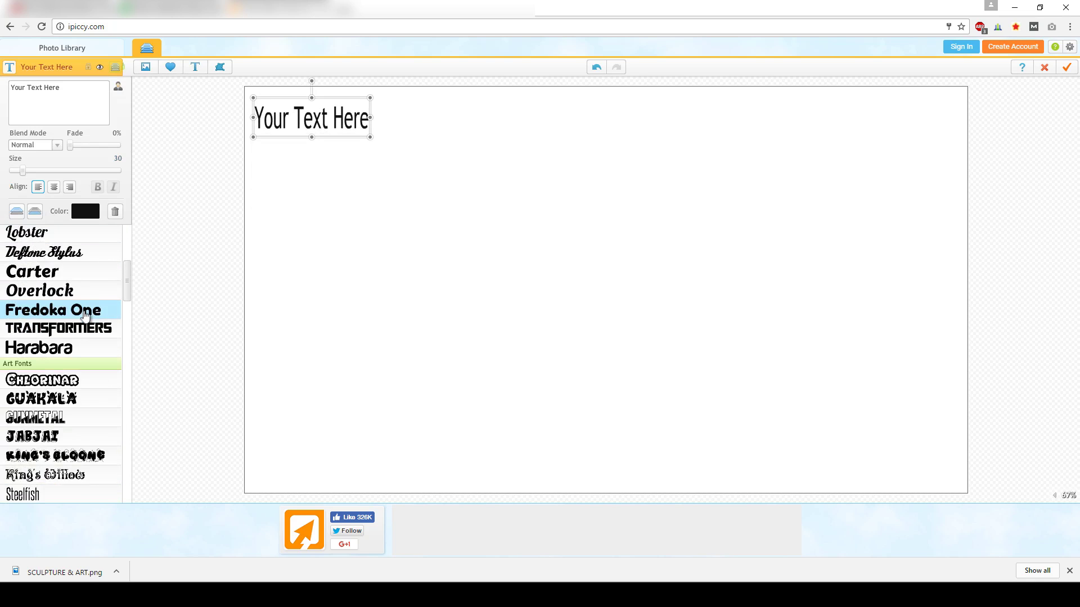
pyautogui.scroll(-10, 60, 432)
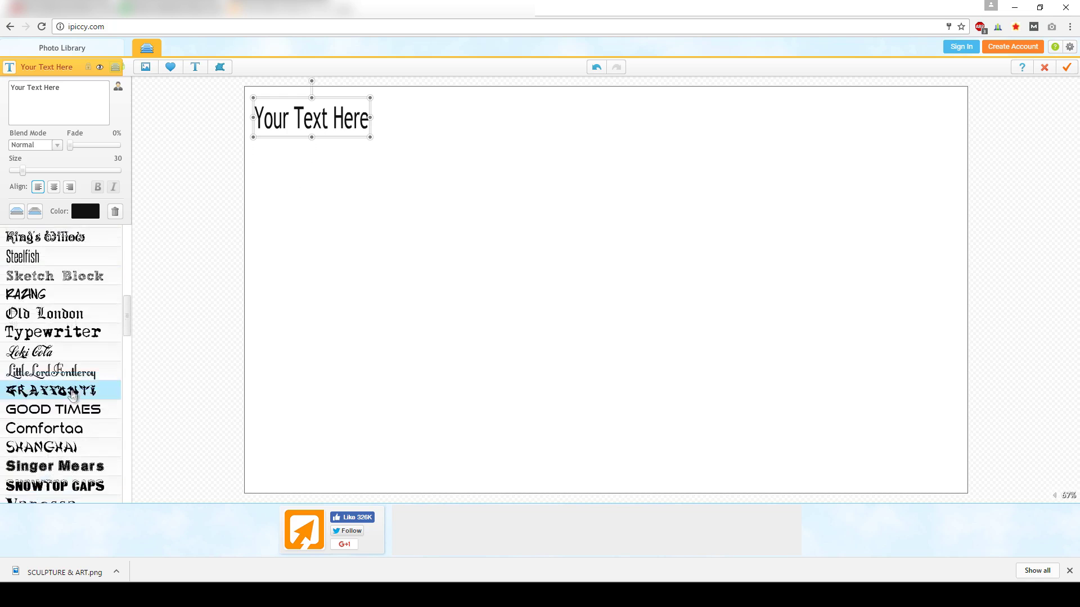
pyautogui.scroll(-10, 73, 393)
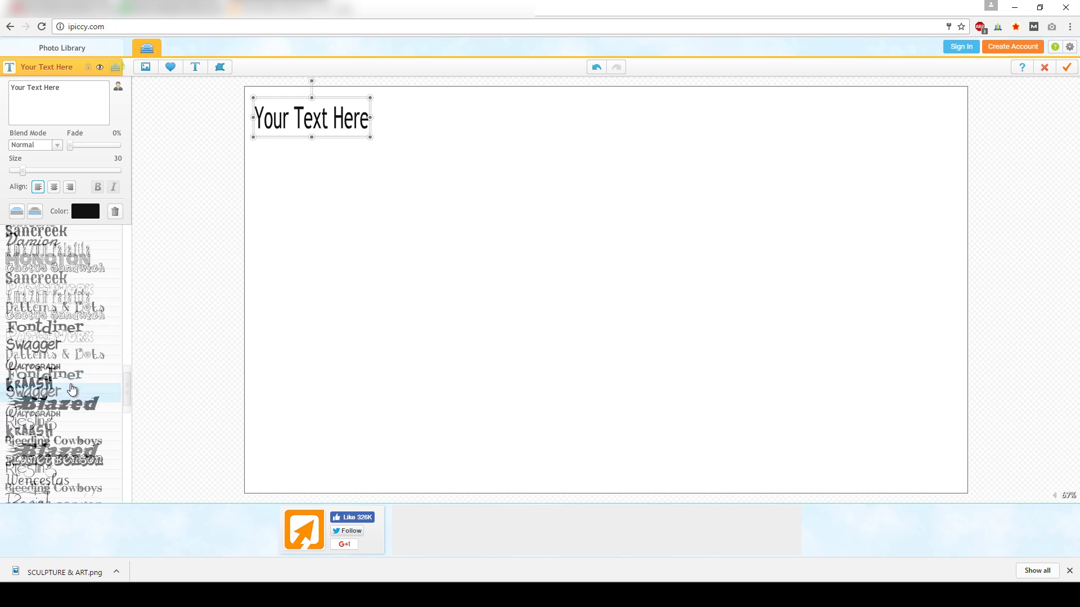
pyautogui.scroll(-3, 70, 378)
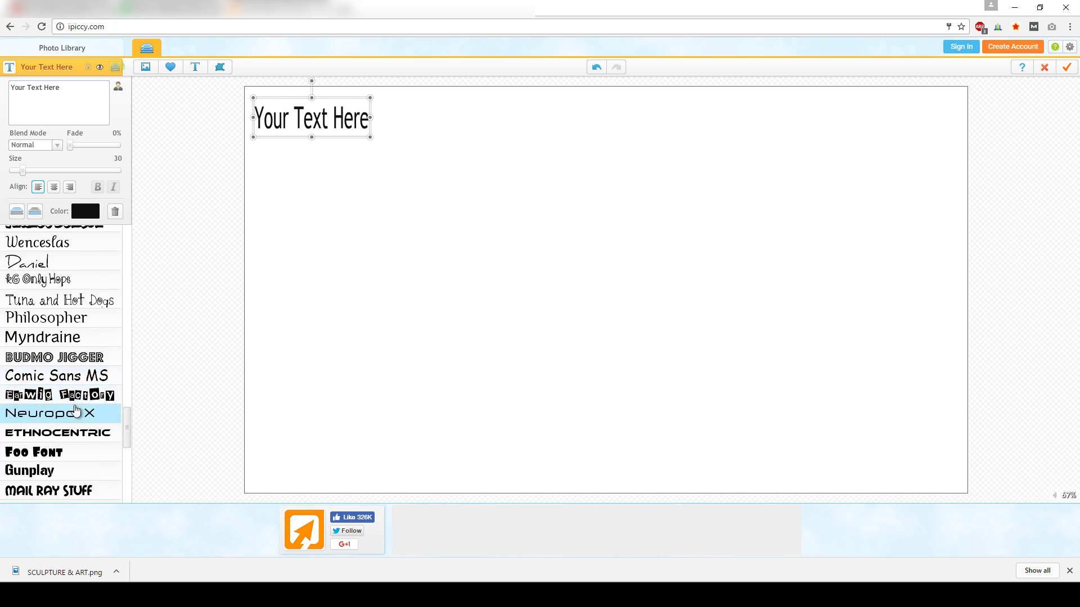
pyautogui.click(76, 361)
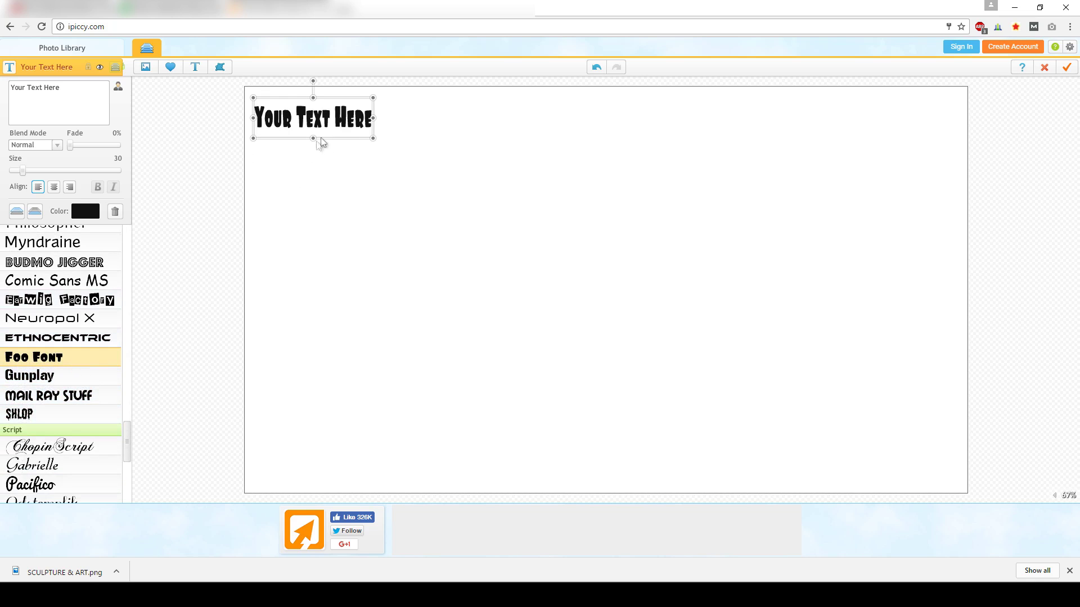
pyautogui.moveTo(374, 138); pyautogui.dragTo(791, 260)
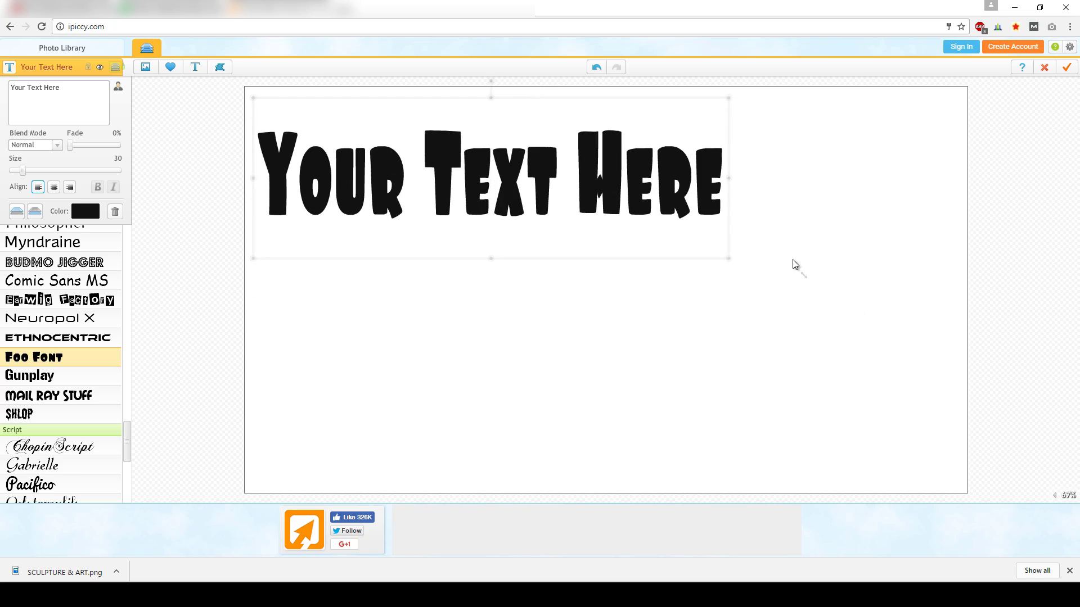
# Step: Replace the placeholder text with "HOW TO CREATE" and "A YOUTUBE" on a second line
pyautogui.tripleClick(103, 119)
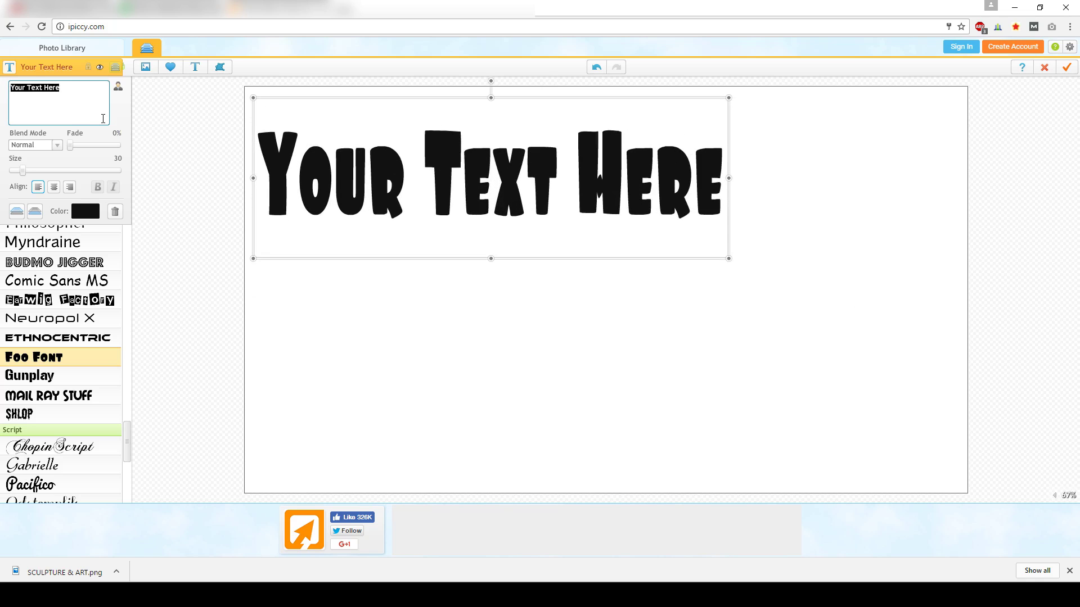
pyautogui.write('HOE')
pyautogui.press('BackSpace')
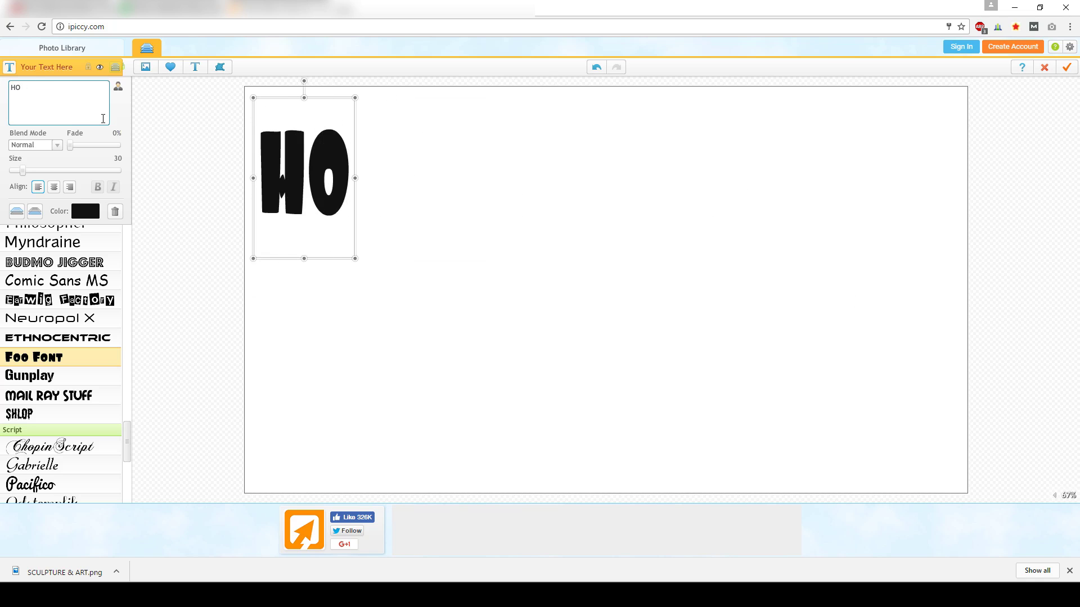
pyautogui.write('W TO')
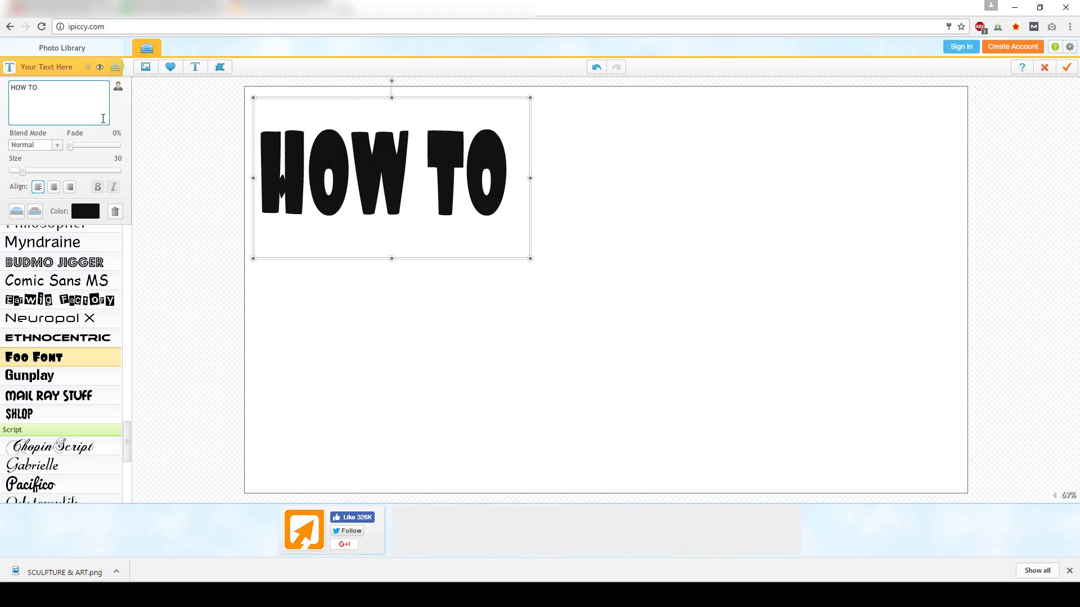
pyautogui.write('CREATE A')
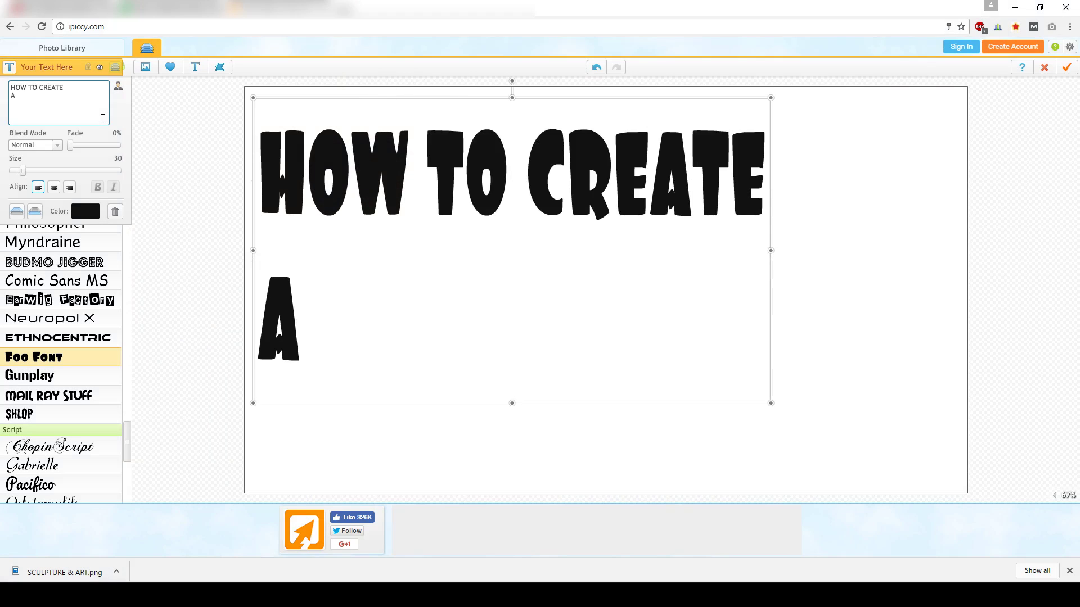
pyautogui.write(' YOUTUBE')
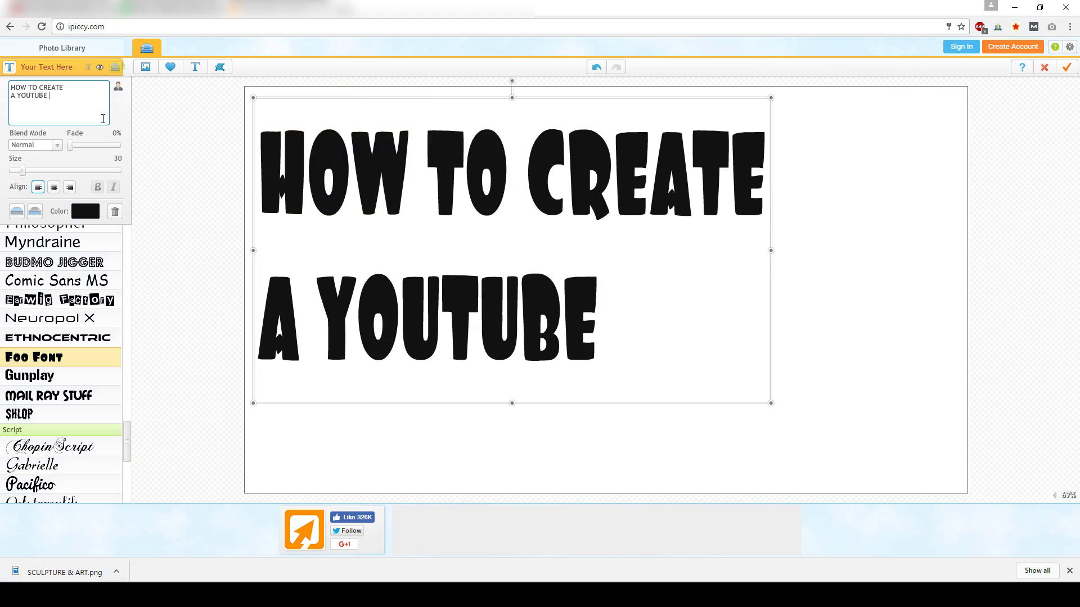
# Step: Delete the second line "A YOUTUBE" and enlarge "HOW TO CREATE" to about nine-tenths of the canvas width
pyautogui.press('BackSpace')
pyautogui.press('BackSpace')
pyautogui.press('BackSpace')
pyautogui.press('BackSpace')
pyautogui.press('BackSpace')
pyautogui.press('BackSpace')
pyautogui.press('BackSpace')
pyautogui.press('BackSpace')
pyautogui.press('BackSpace')
pyautogui.press('BackSpace')
pyautogui.press('BackSpace')
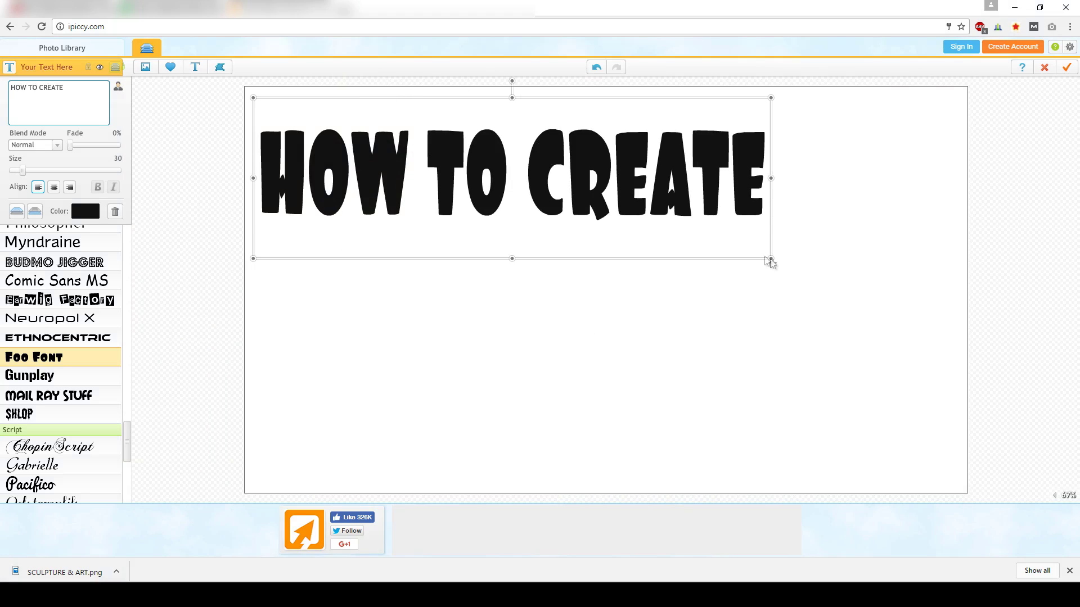
pyautogui.moveTo(773, 260); pyautogui.dragTo(919, 308)
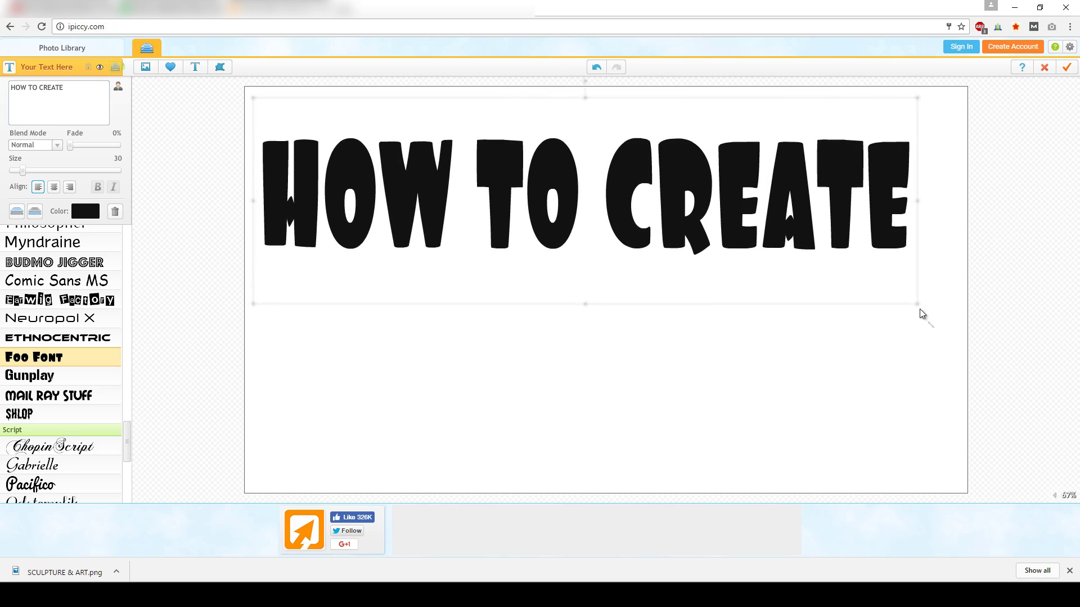
# Step: Duplicate the "HOW TO CREATE" text, place the copy below it, and change the copy's wording to "A YOUTUBE THUMNAIL"
pyautogui.rightClick(604, 156)
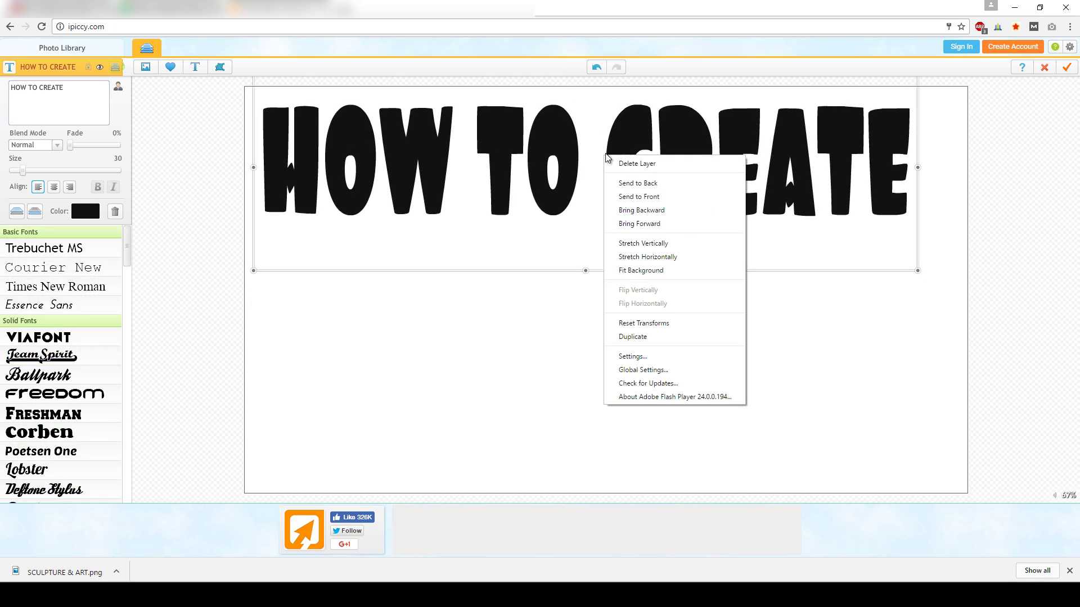
pyautogui.click(632, 336)
pyautogui.moveTo(665, 243); pyautogui.dragTo(661, 350)
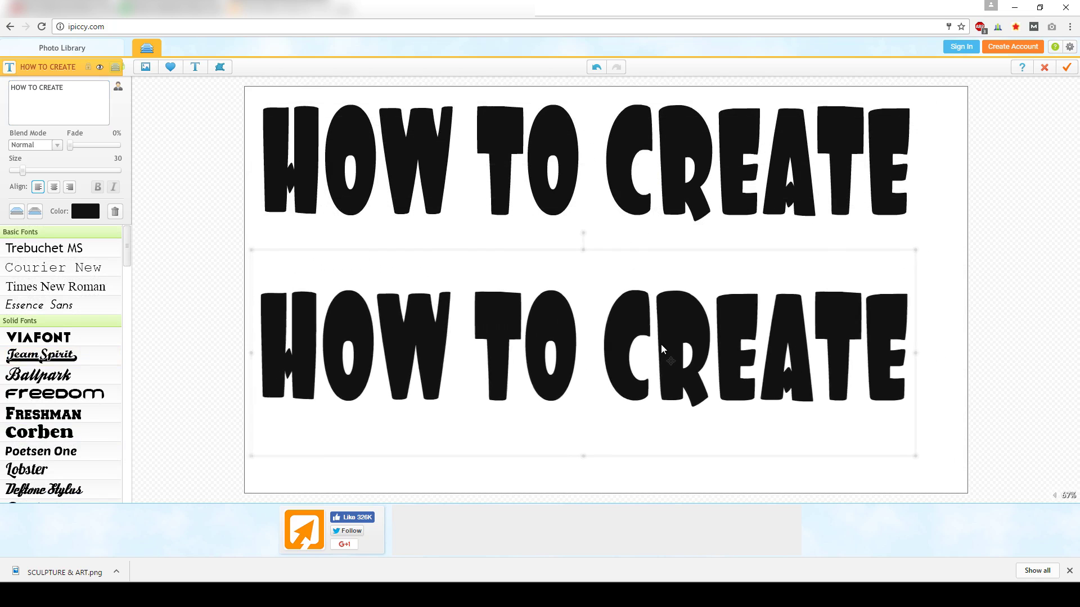
pyautogui.moveTo(64, 88); pyautogui.dragTo(2, 69)
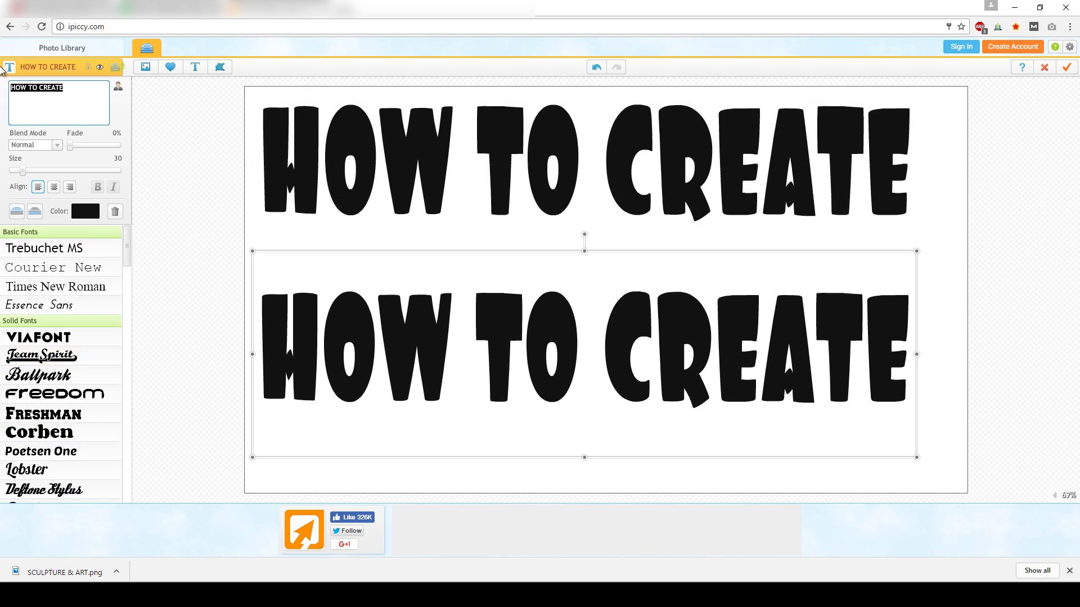
pyautogui.write('A YO')
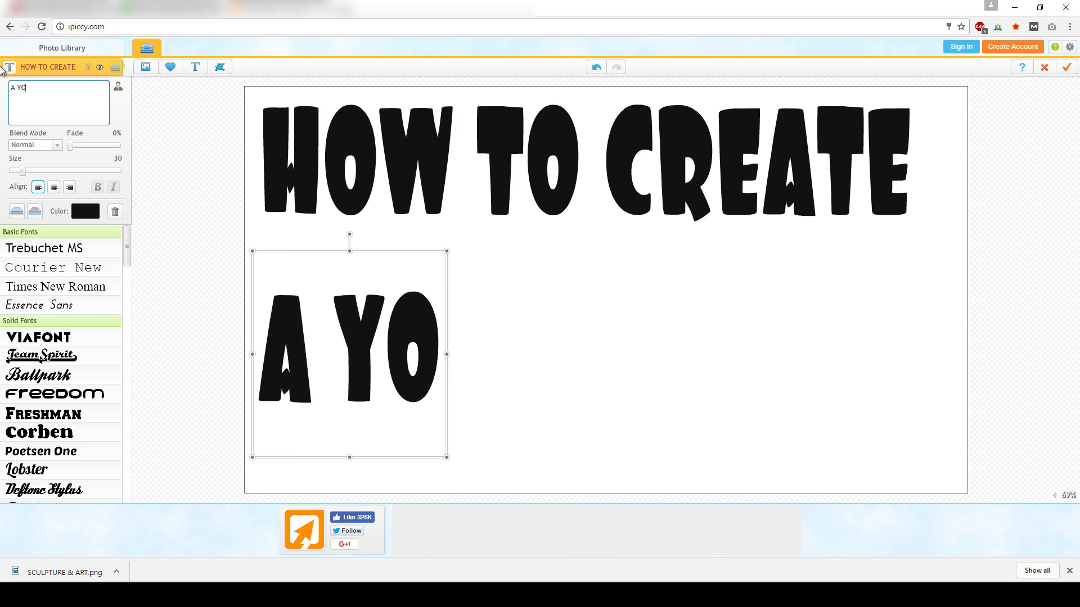
pyautogui.write('UTUBE THUMN')
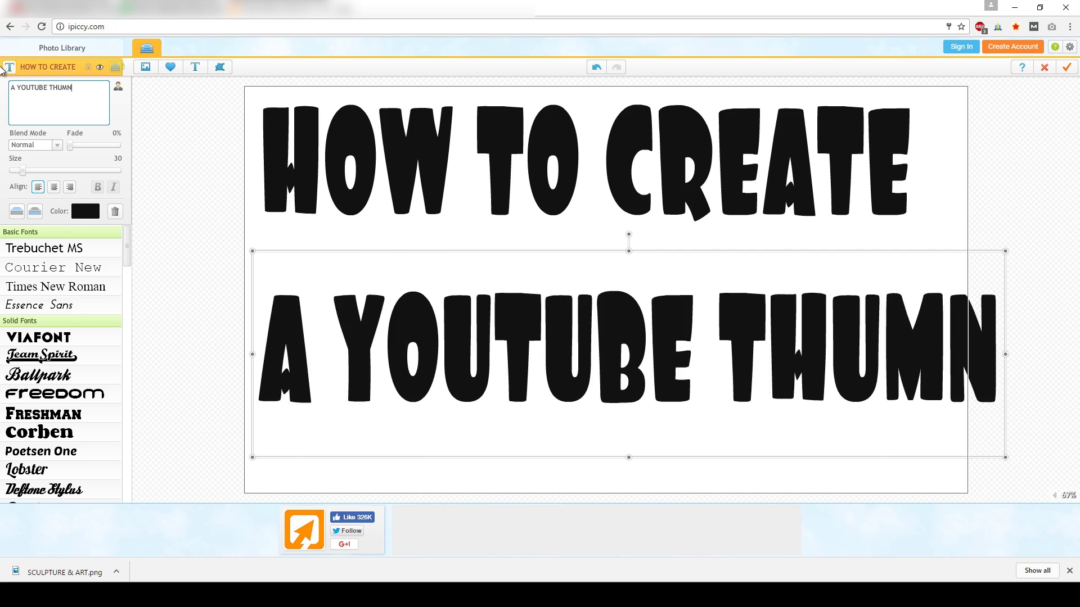
pyautogui.write('AIL')
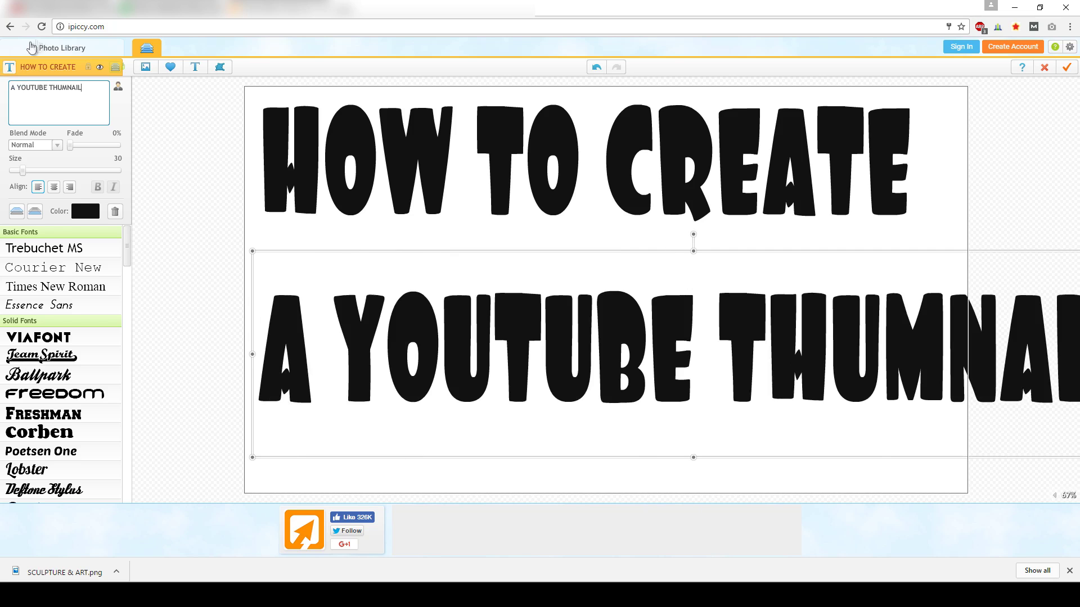
# Step: Scale "A YOUTUBE THUMNAIL" to fit nearly the full canvas width and place it along the canvas's bottom edge
pyautogui.click(254, 253)
pyautogui.click(269, 258)
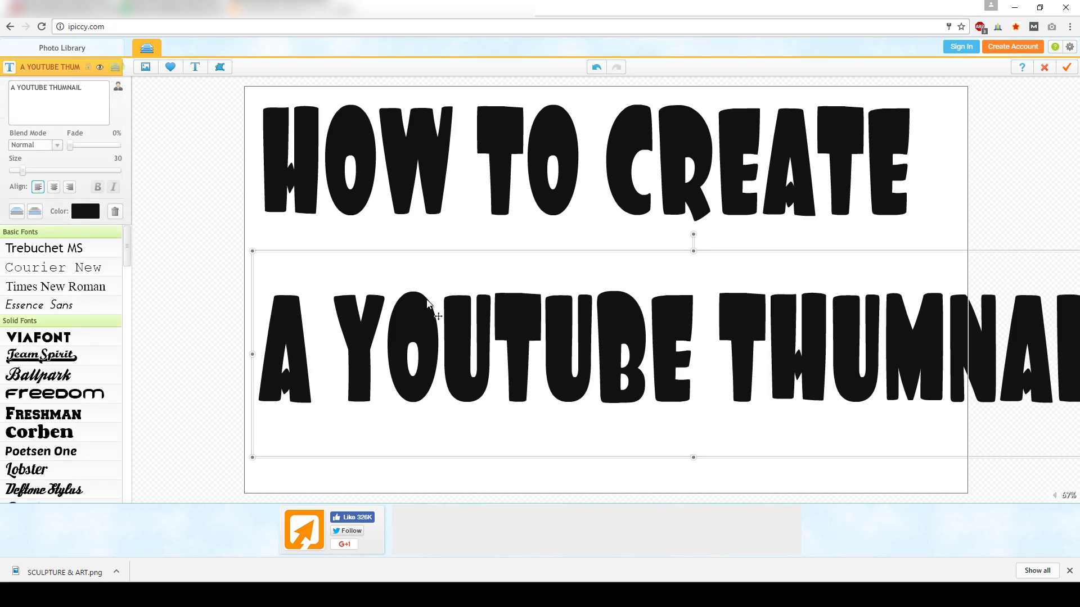
pyautogui.moveTo(252, 255); pyautogui.dragTo(591, 326)
pyautogui.moveTo(731, 380); pyautogui.dragTo(370, 438)
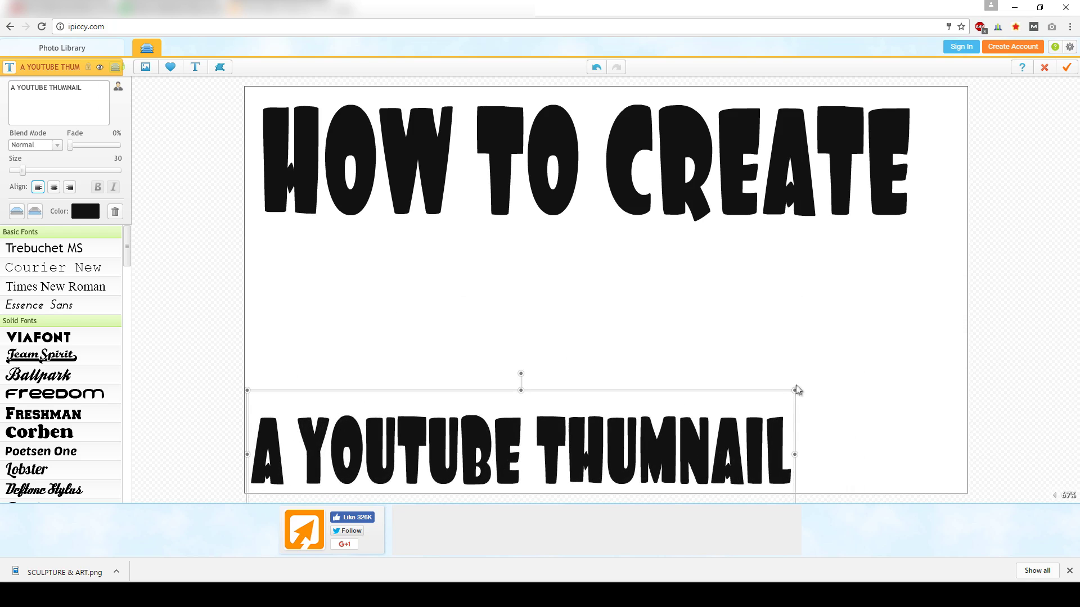
pyautogui.moveTo(794, 391); pyautogui.dragTo(964, 272)
# Step: Enlarge "HOW TO CREATE" to nearly the full canvas width and position it along the canvas's upper edge
pyautogui.click(735, 186)
pyautogui.moveTo(735, 186); pyautogui.dragTo(728, 219)
pyautogui.moveTo(917, 94); pyautogui.dragTo(960, 78)
pyautogui.moveTo(850, 188); pyautogui.dragTo(844, 155)
pyautogui.moveTo(956, 269); pyautogui.dragTo(967, 279)
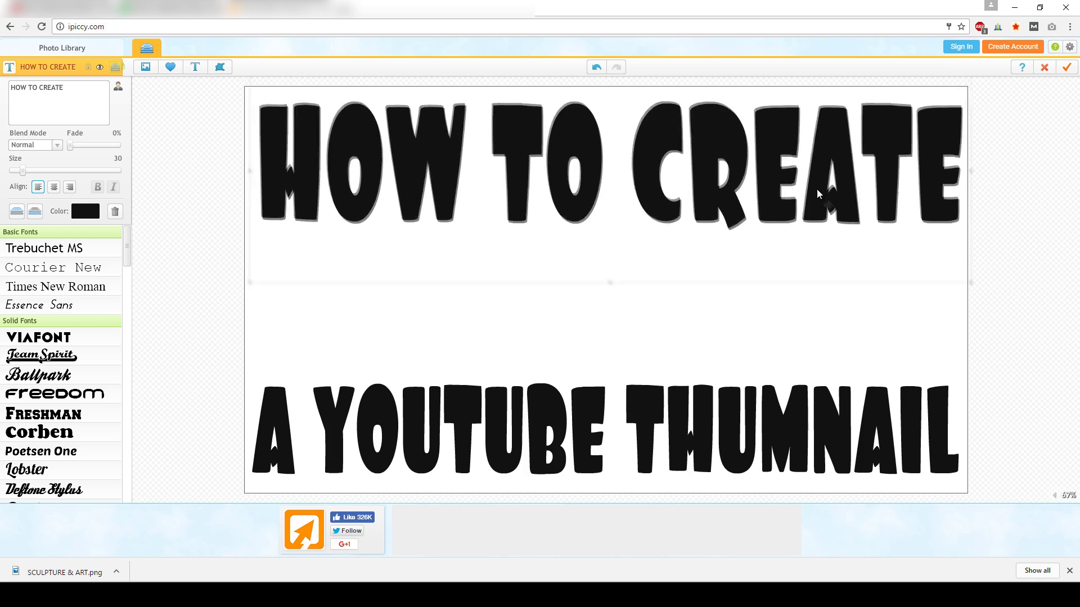
# Step: Move both text lines toward the canvas's middle so they sit closely stacked
pyautogui.click(757, 412)
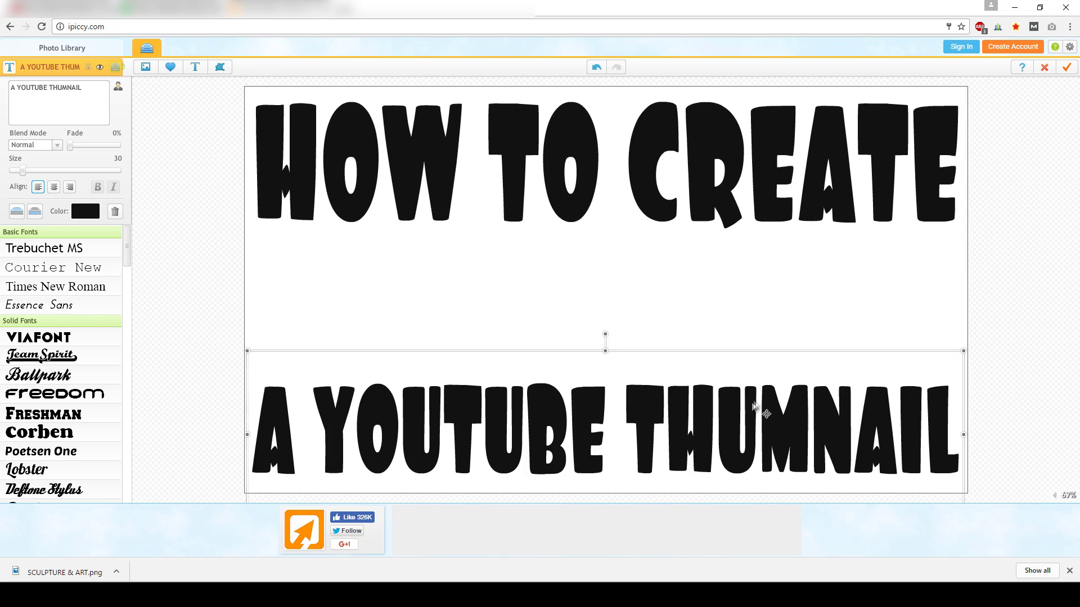
pyautogui.moveTo(754, 408); pyautogui.dragTo(751, 315)
pyautogui.moveTo(741, 195); pyautogui.dragTo(734, 250)
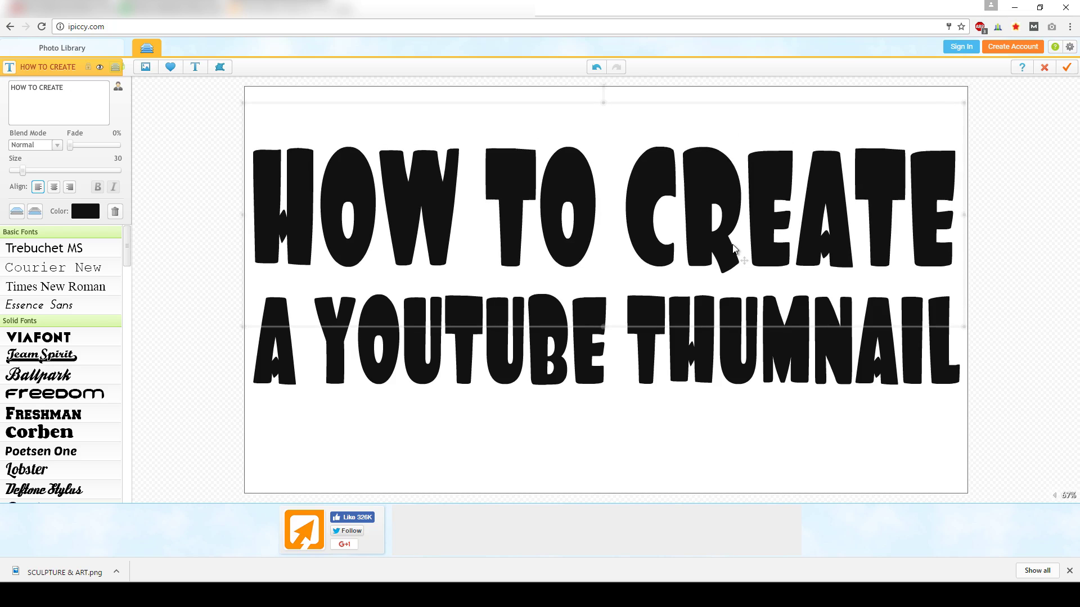
pyautogui.click(229, 234)
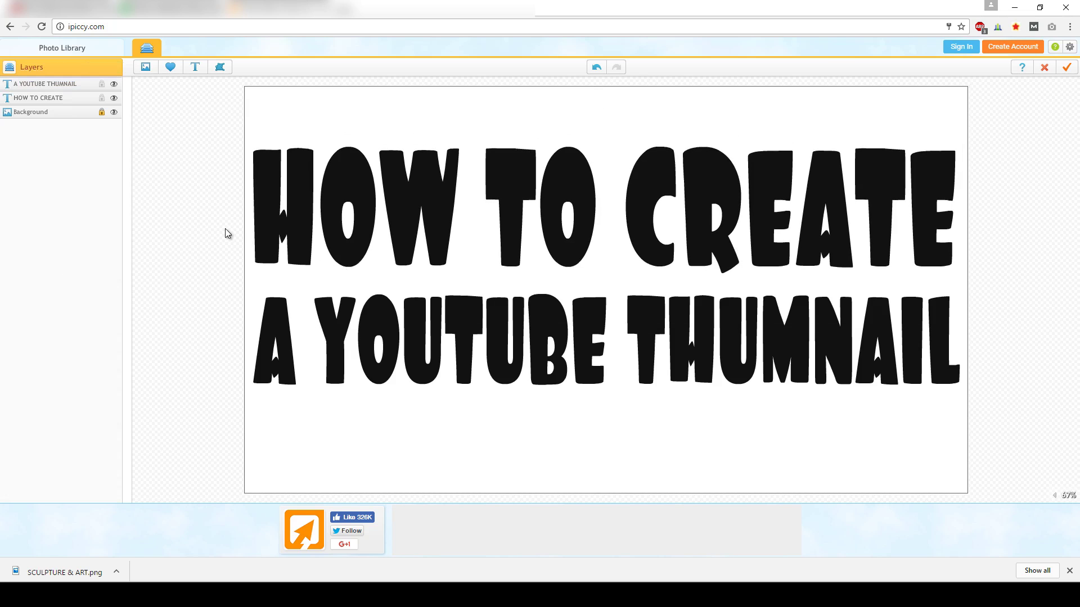
# Step: Add a solid geometric square and stretch it into a band covering both text lines and extending past the canvas's side edges
pyautogui.click(155, 72)
pyautogui.click(40, 93)
pyautogui.click(19, 137)
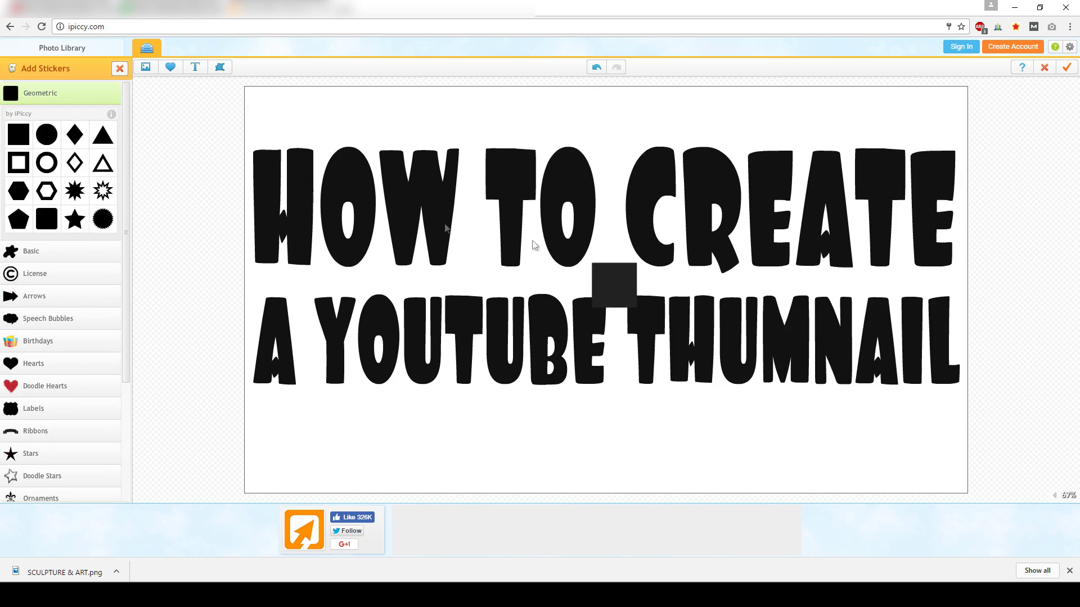
pyautogui.click(609, 282)
pyautogui.moveTo(610, 283); pyautogui.dragTo(248, 417)
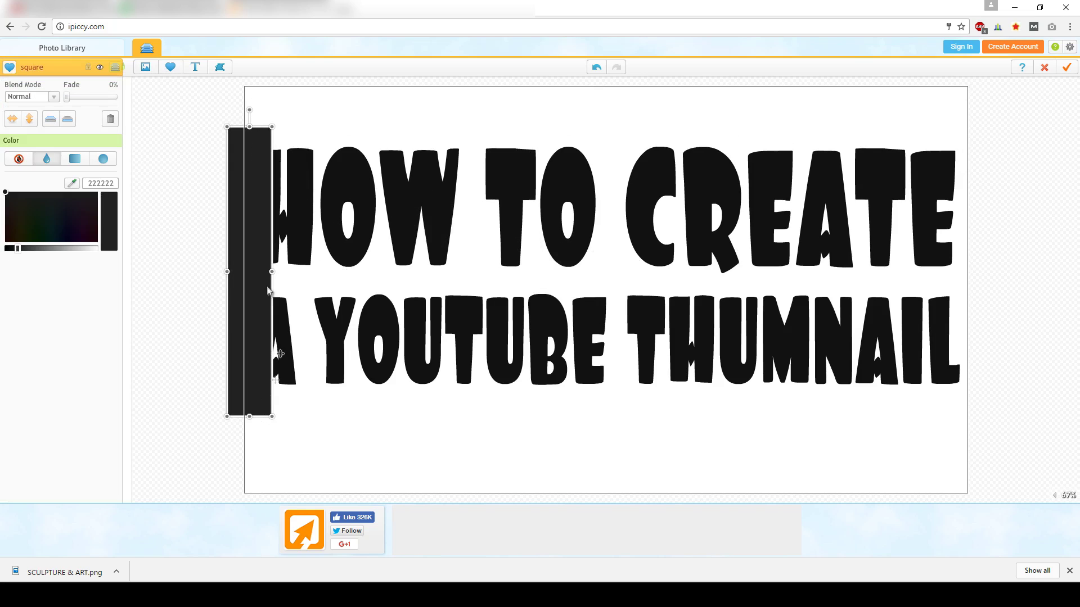
pyautogui.moveTo(273, 271); pyautogui.dragTo(983, 271)
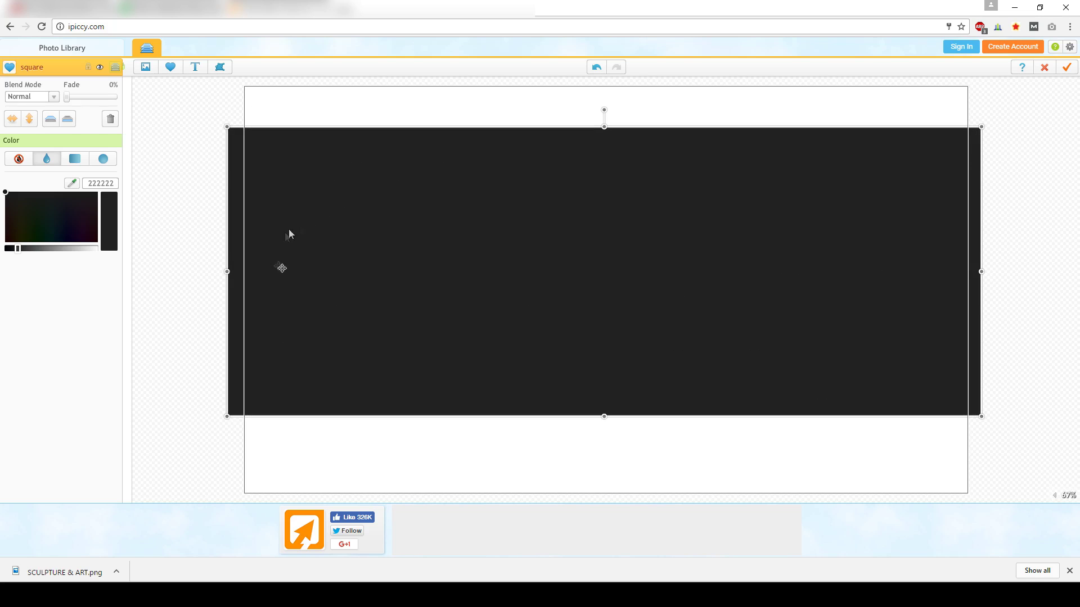
# Step: Set the square band's color to black (000000) and send it behind both text lines
pyautogui.moveTo(19, 249); pyautogui.dragTo(6, 251)
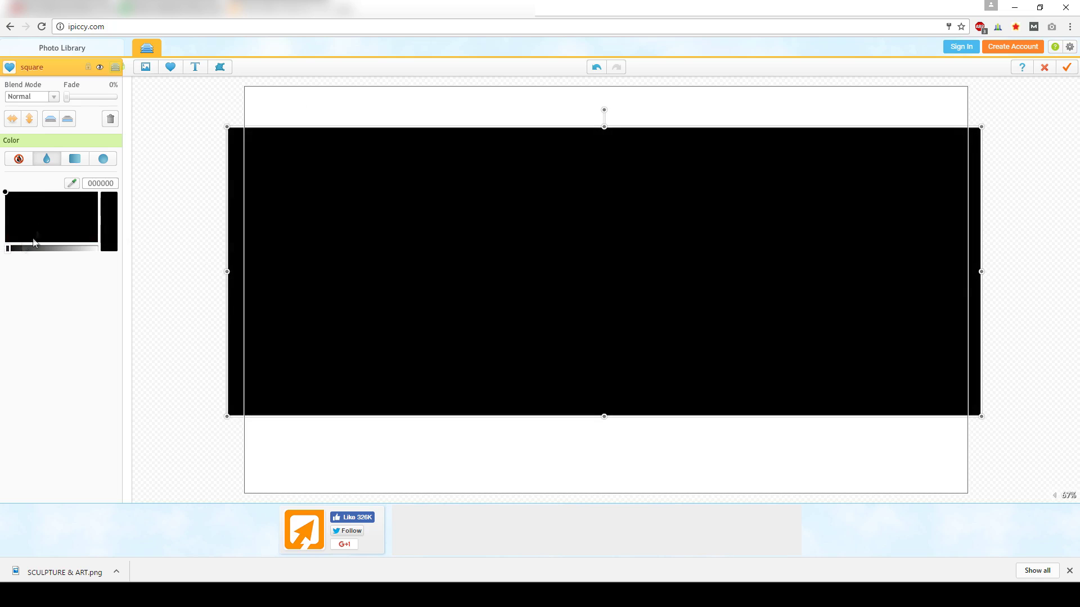
pyautogui.click(67, 120)
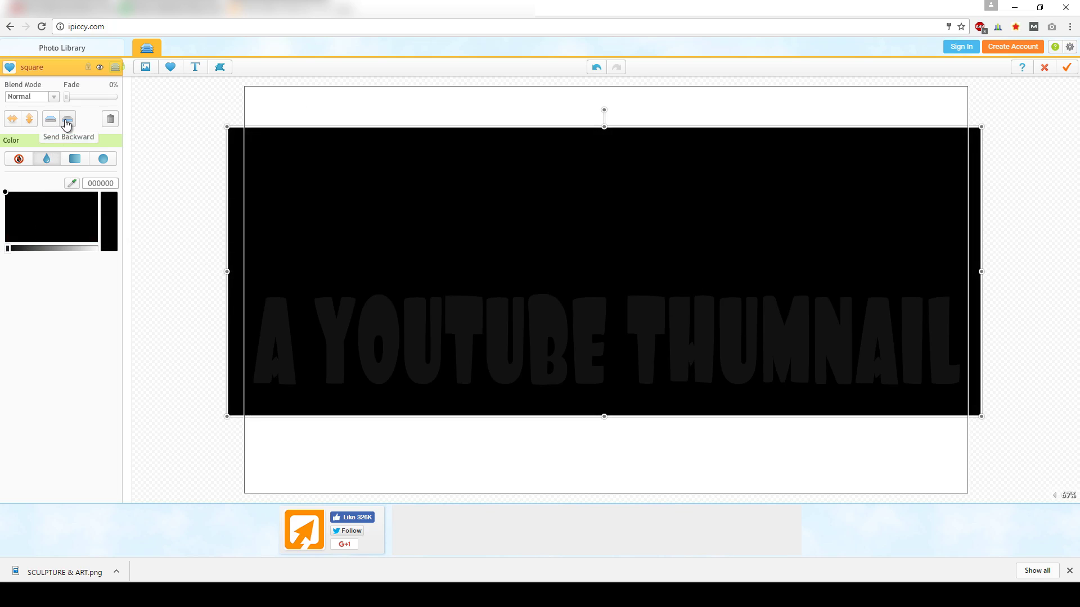
pyautogui.click(67, 121)
# Step: Change the color of both the "HOW TO CREATE" and "A YOUTUBE THUMNAIL" text lines to white (FFFFFF)
pyautogui.click(416, 197)
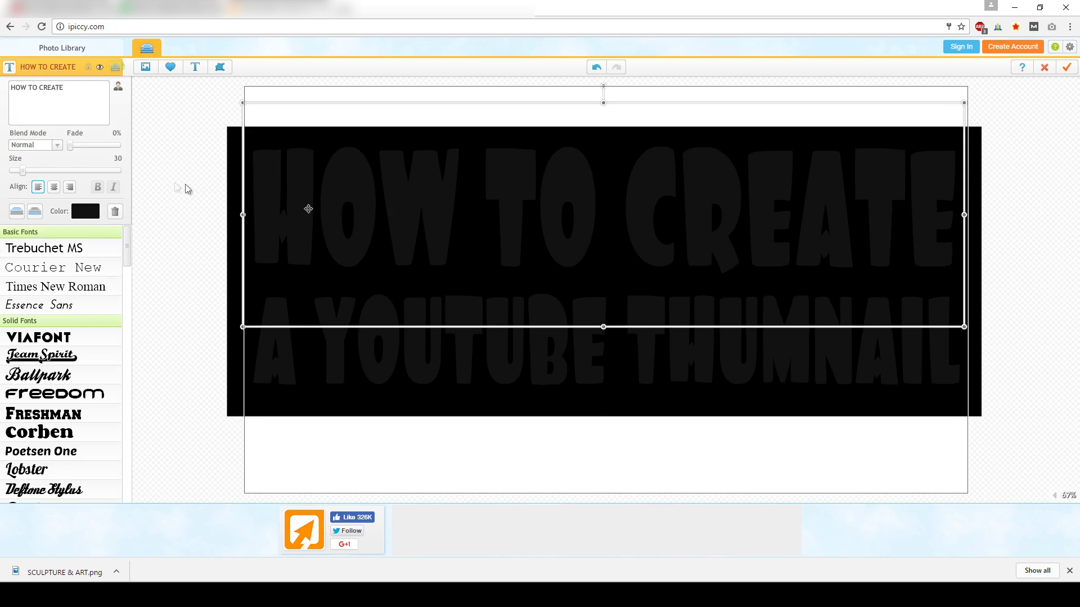
pyautogui.click(86, 211)
pyautogui.moveTo(11, 176); pyautogui.dragTo(112, 177)
pyautogui.click(376, 353)
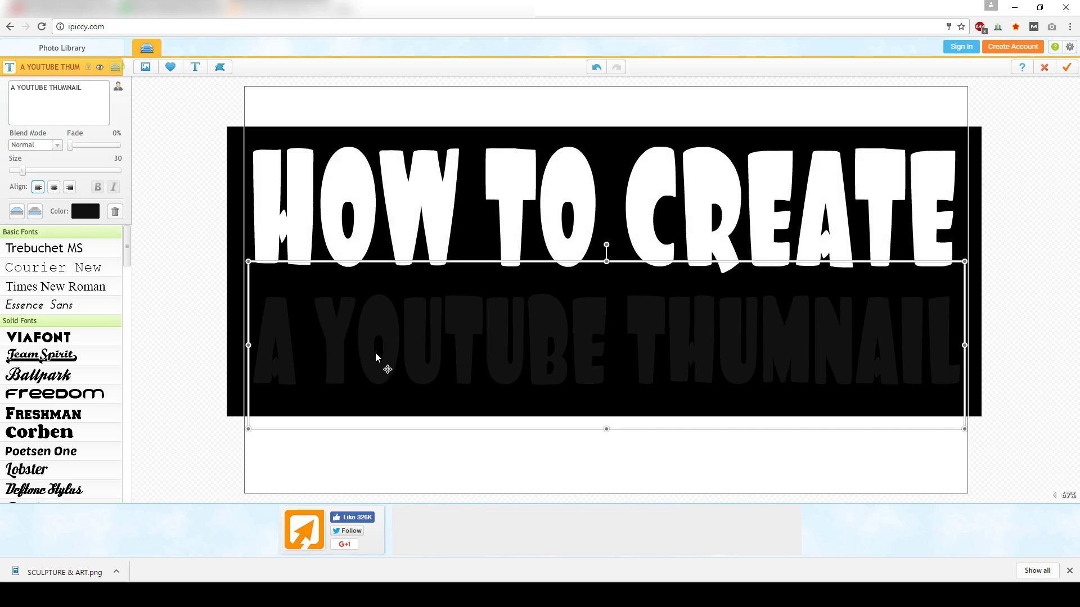
pyautogui.click(86, 210)
pyautogui.moveTo(16, 178); pyautogui.dragTo(188, 192)
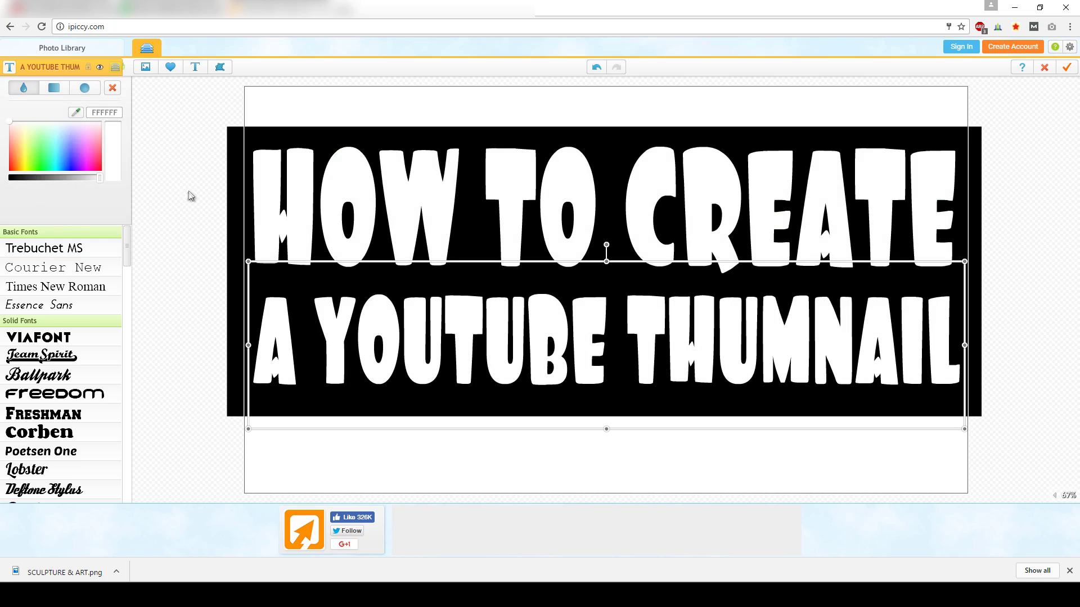
pyautogui.click(162, 198)
# Step: Recolor the square band behind the text to a slightly darkened red (D80202)
pyautogui.click(233, 209)
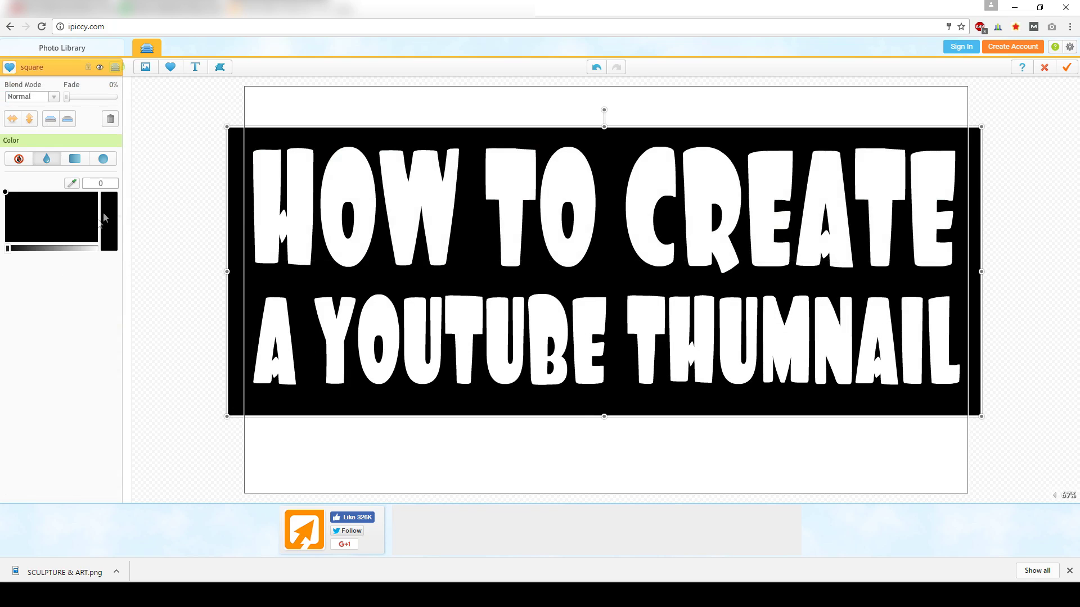
pyautogui.moveTo(16, 252); pyautogui.dragTo(113, 251)
pyautogui.moveTo(41, 218); pyautogui.dragTo(1, 260)
pyautogui.moveTo(93, 252)
pyautogui.mouseDown()
pyautogui.moveTo(48, 248)
pyautogui.moveTo(83, 249)
pyautogui.mouseUp()
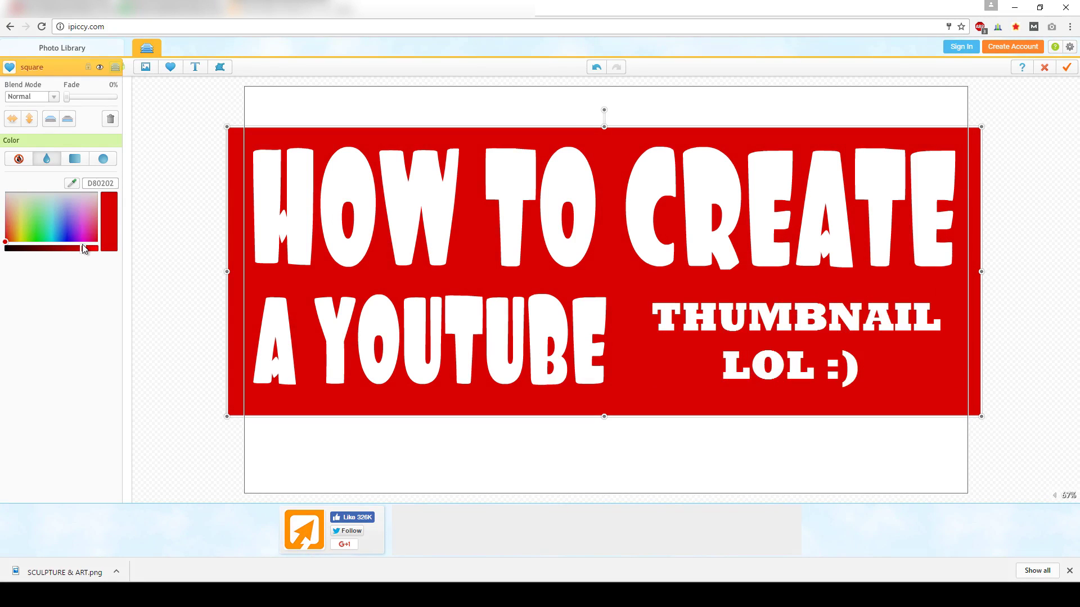
pyautogui.click(190, 167)
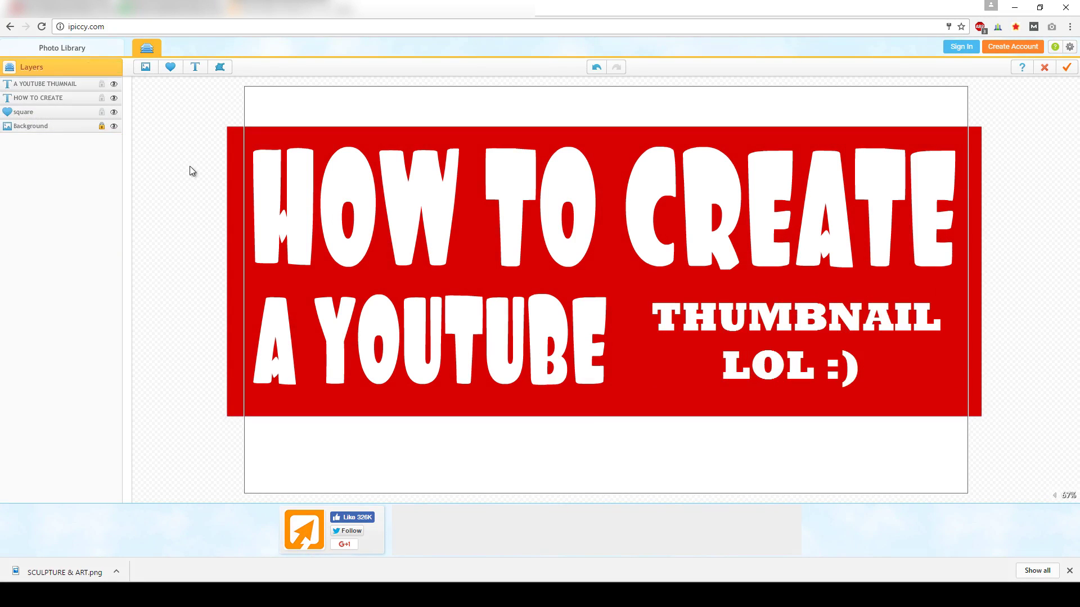
# Step: Add the overlapping double-heart sticker from the Hearts set and place it below the band near the canvas's lower-right corner
pyautogui.click(171, 67)
pyautogui.click(27, 229)
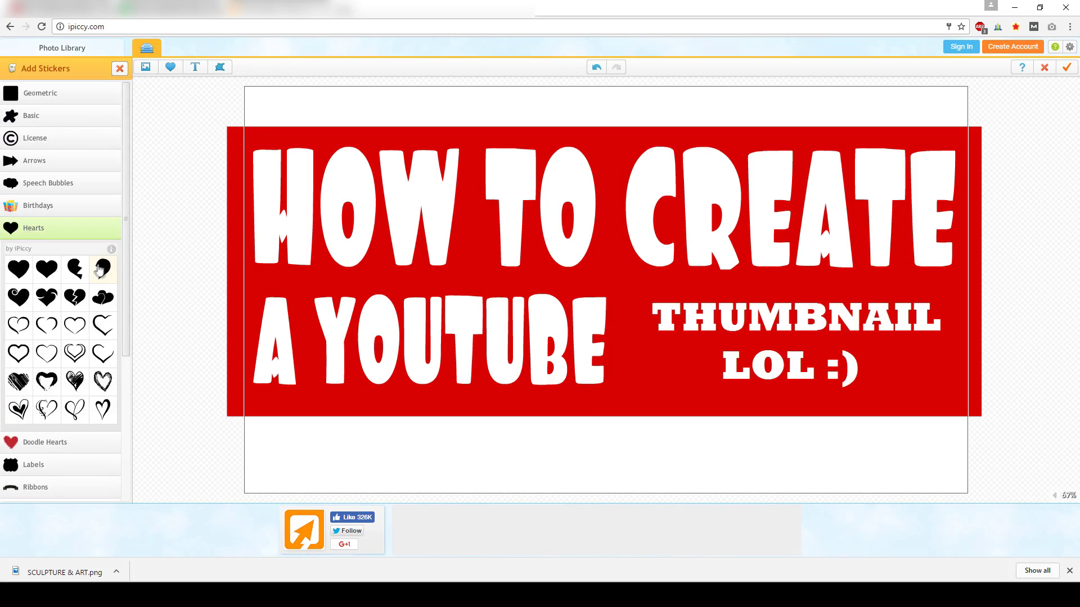
pyautogui.click(103, 297)
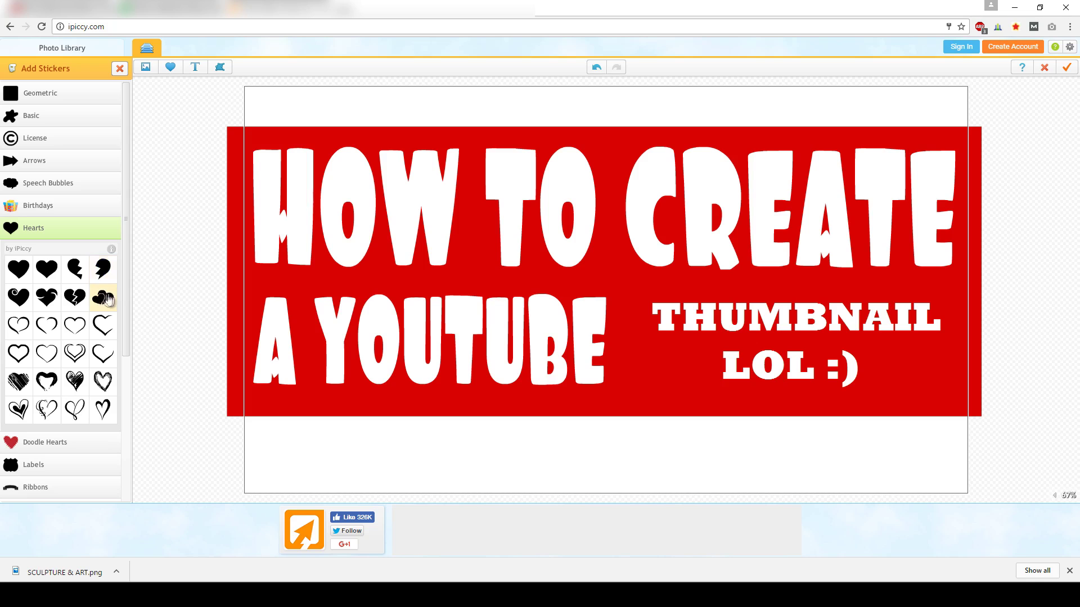
pyautogui.click(588, 242)
pyautogui.moveTo(589, 242); pyautogui.dragTo(935, 452)
# Step: Color the double-heart sticker bright red (FF0202) and shift it slightly closer to the canvas's right edge
pyautogui.click(6, 229)
pyautogui.click(3, 242)
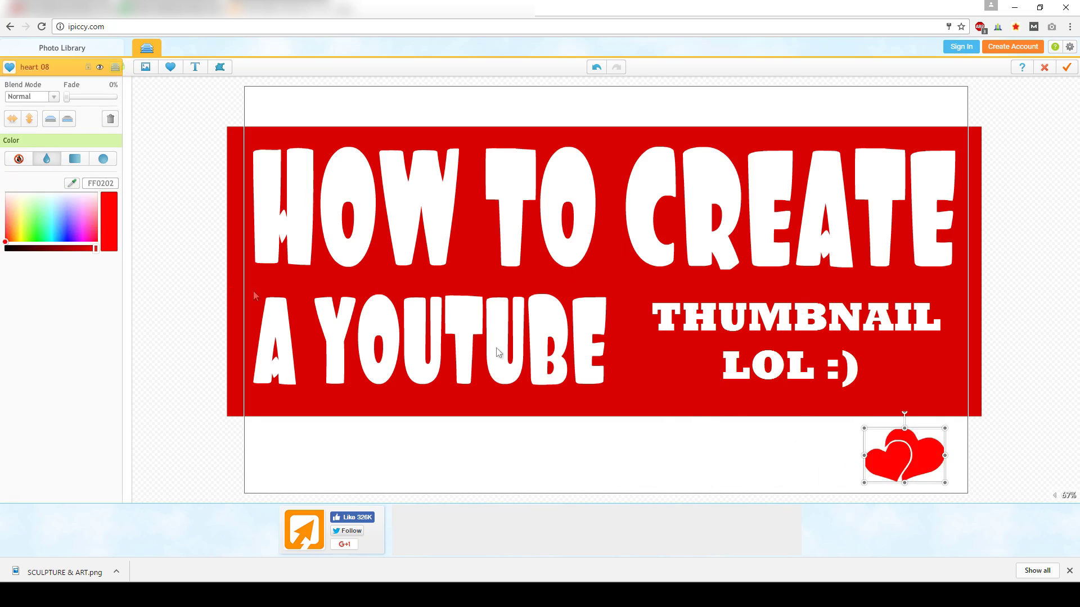
pyautogui.moveTo(885, 461); pyautogui.dragTo(900, 461)
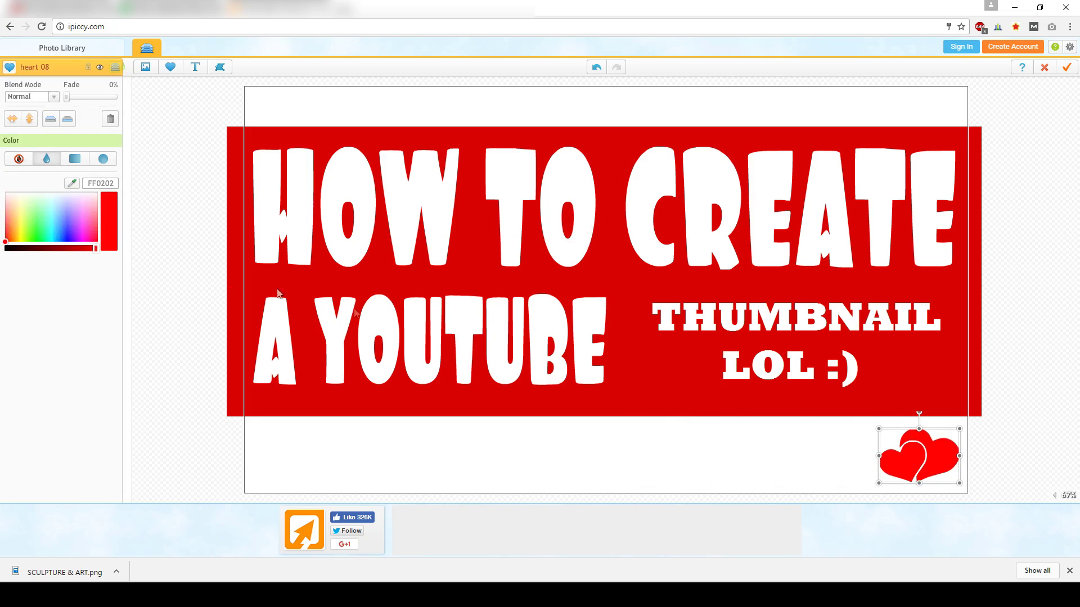
pyautogui.click(191, 273)
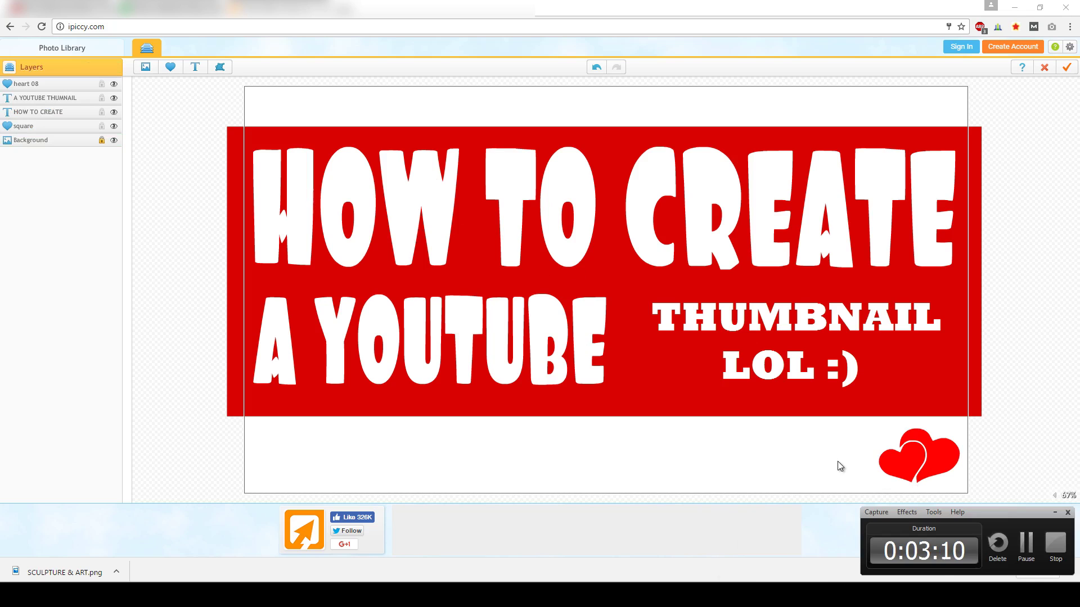
pyautogui.click(1055, 512)
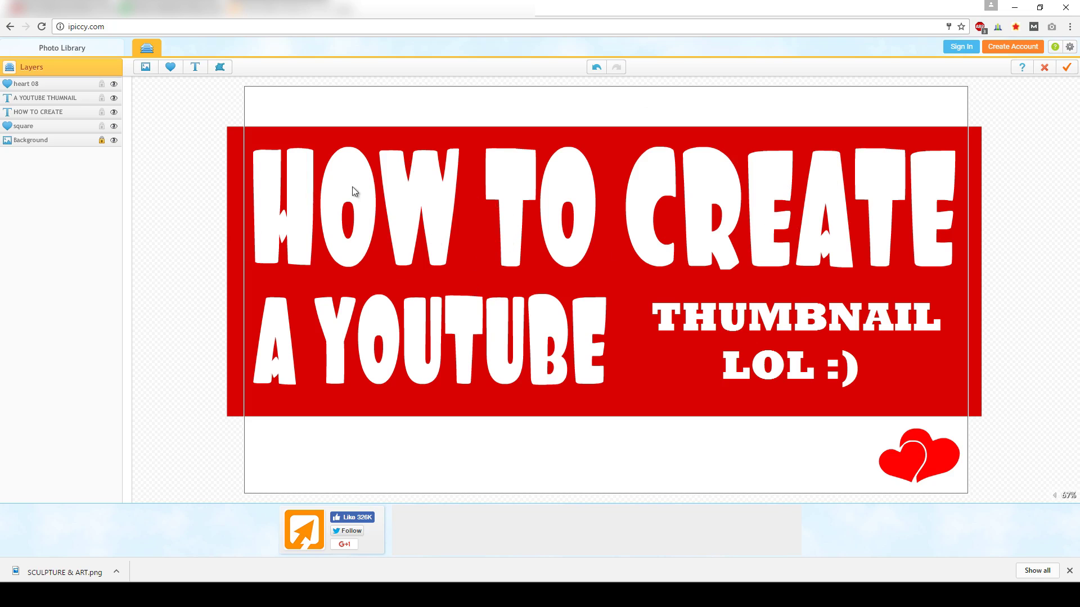
# Step: Apply the layered design to the image and set up its export as a PNG file named "yt thumbnail"
pyautogui.click(1067, 68)
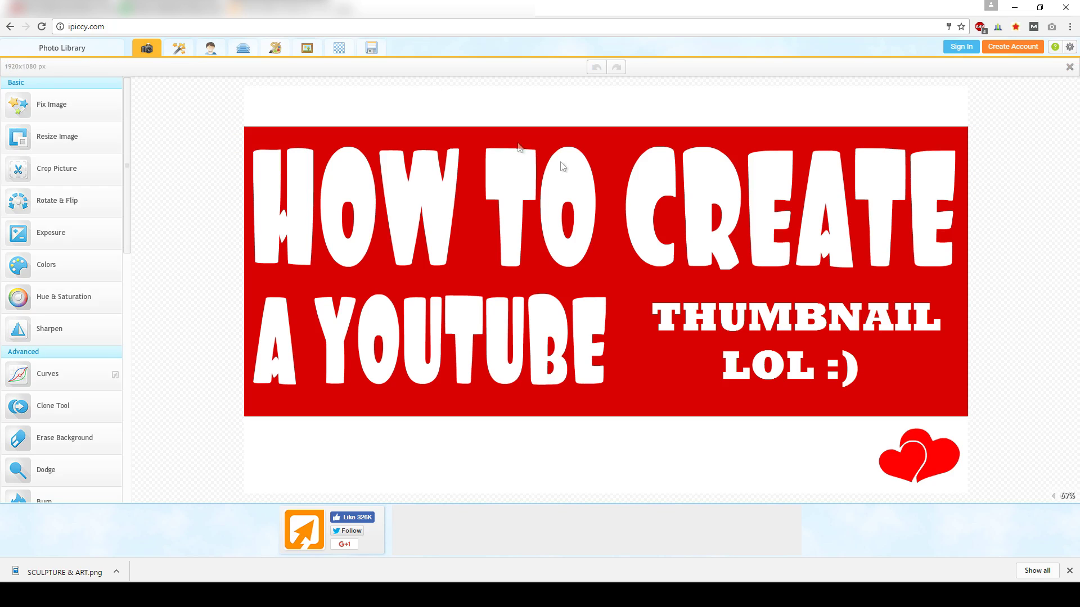
pyautogui.click(371, 49)
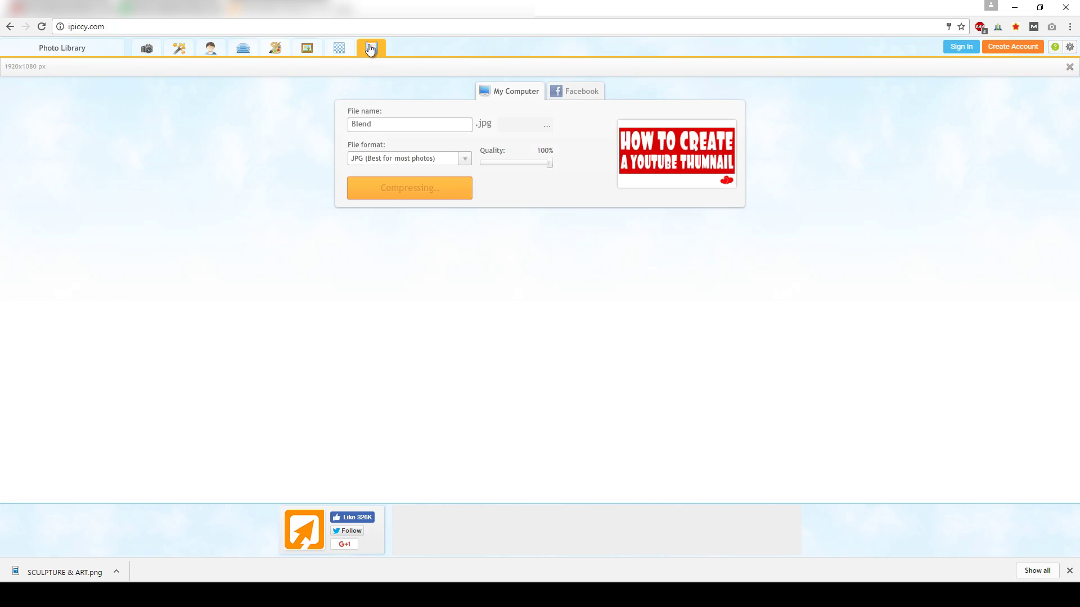
pyautogui.click(439, 160)
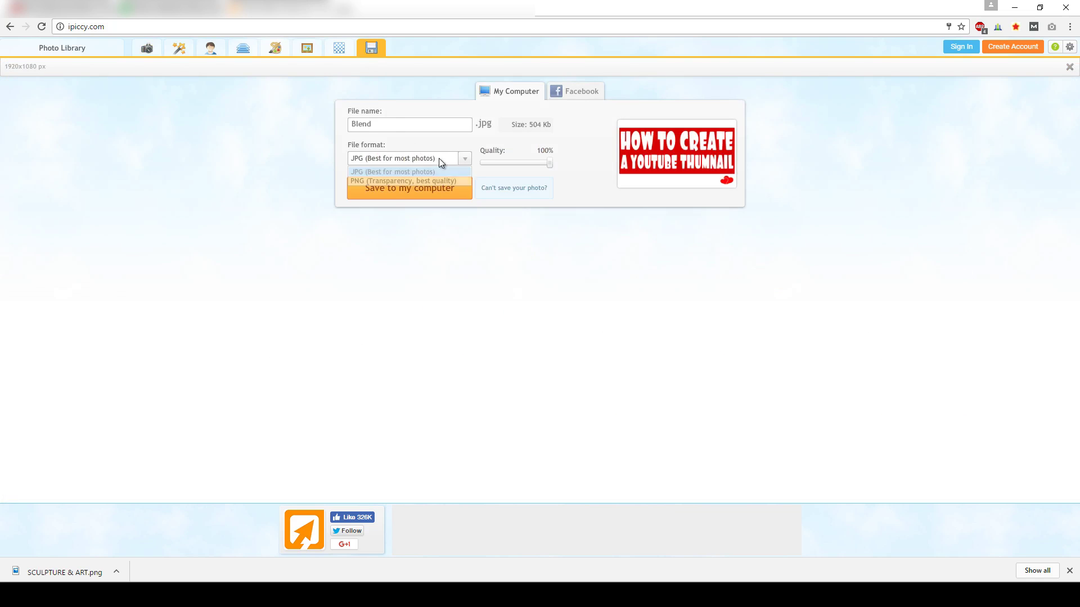
pyautogui.click(417, 181)
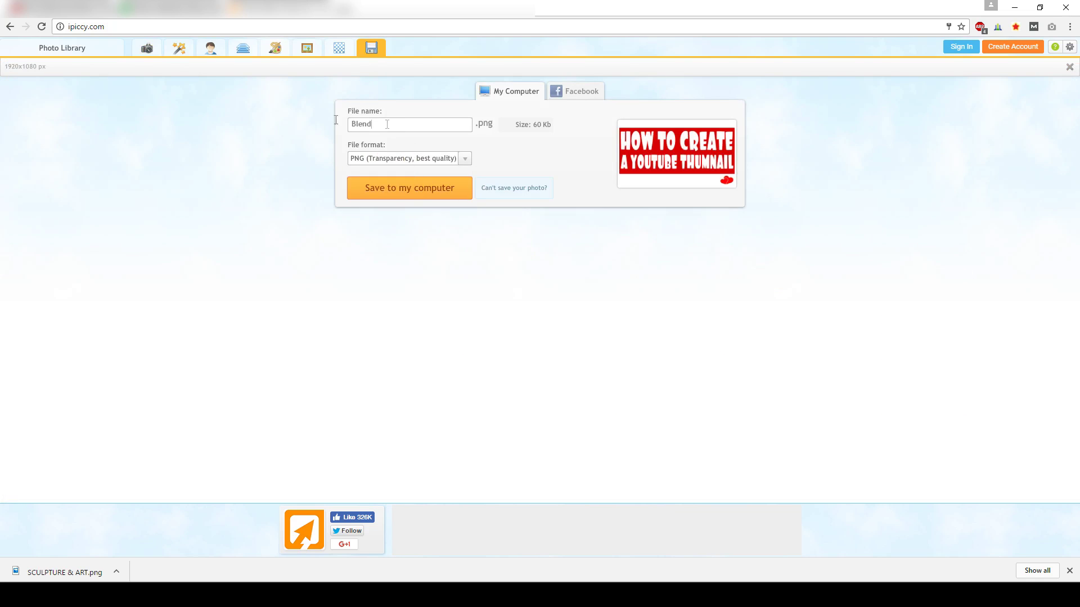
pyautogui.press('BackSpace')
pyautogui.write('yt thumbnail')
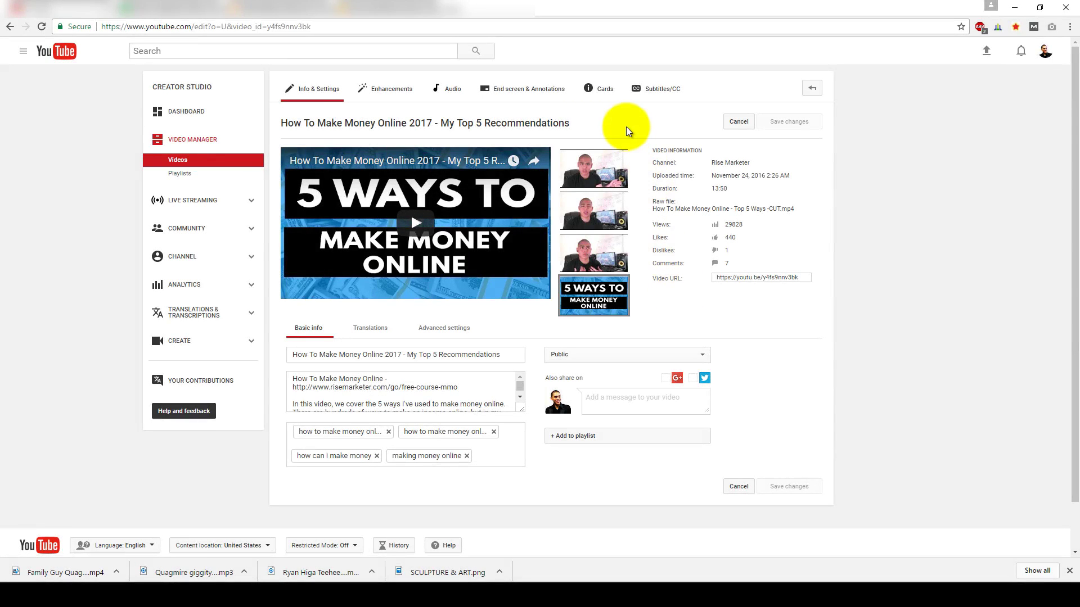
# Step: Switch to YouTube and open the channel's additional features through the account settings to check its verification status
pyautogui.moveTo(576, 219)
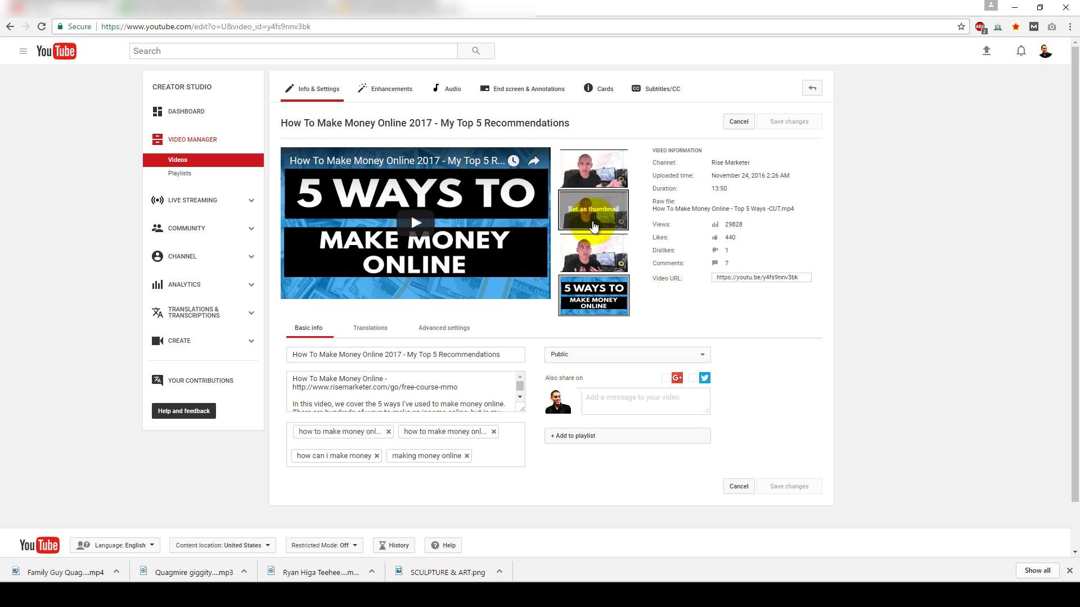
pyautogui.moveTo(592, 305)
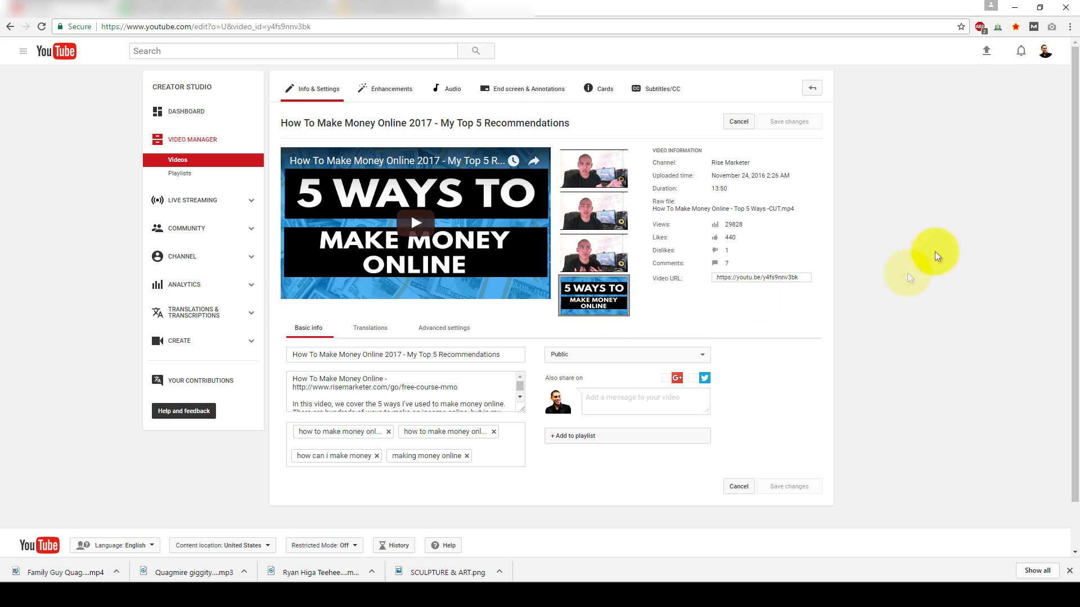
pyautogui.click(1045, 50)
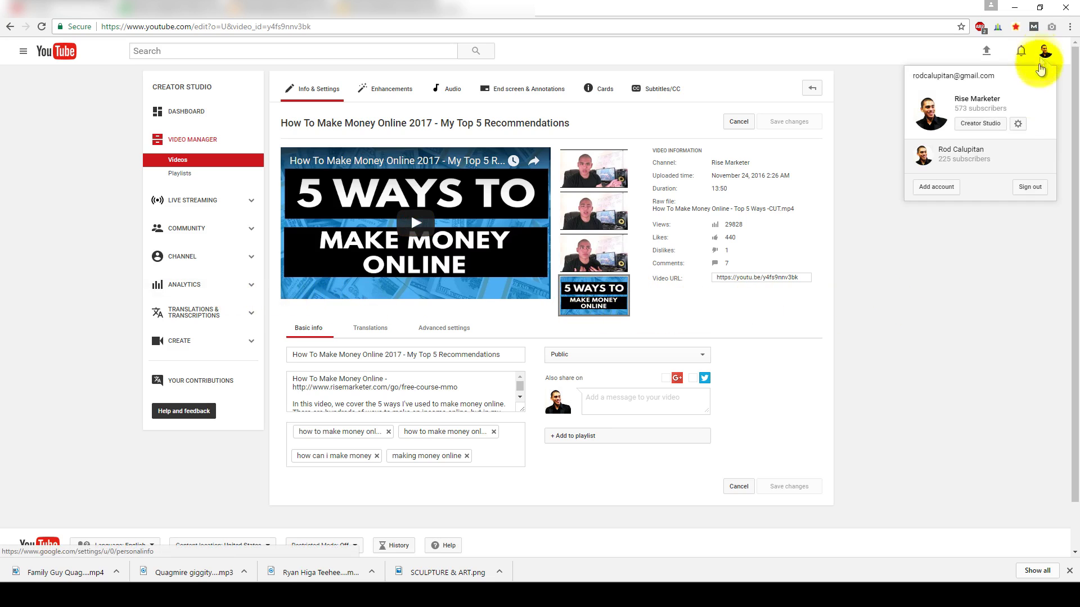
pyautogui.click(1019, 126)
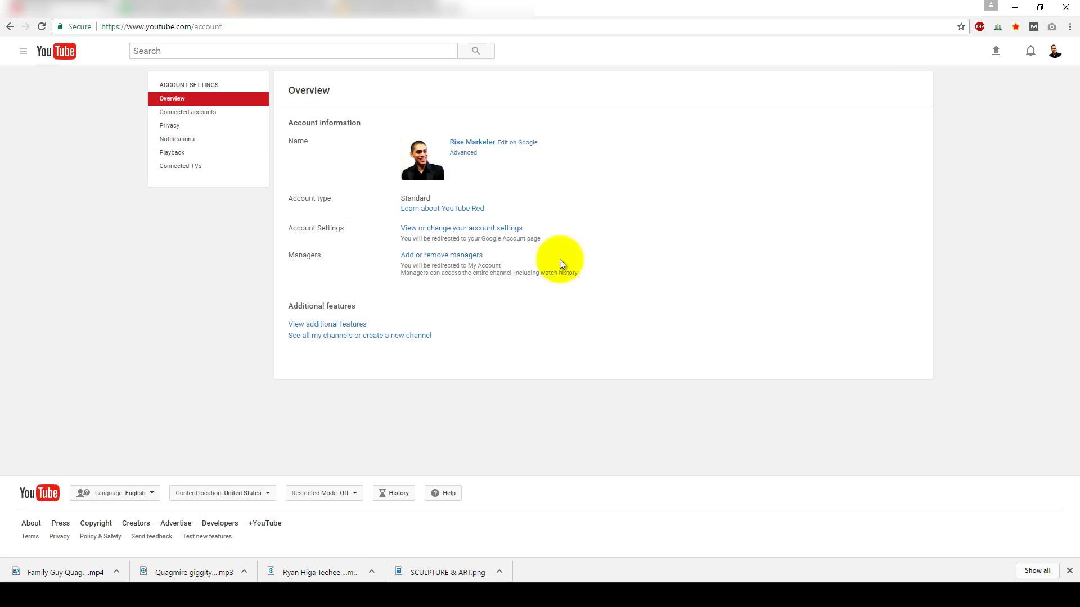
pyautogui.click(333, 325)
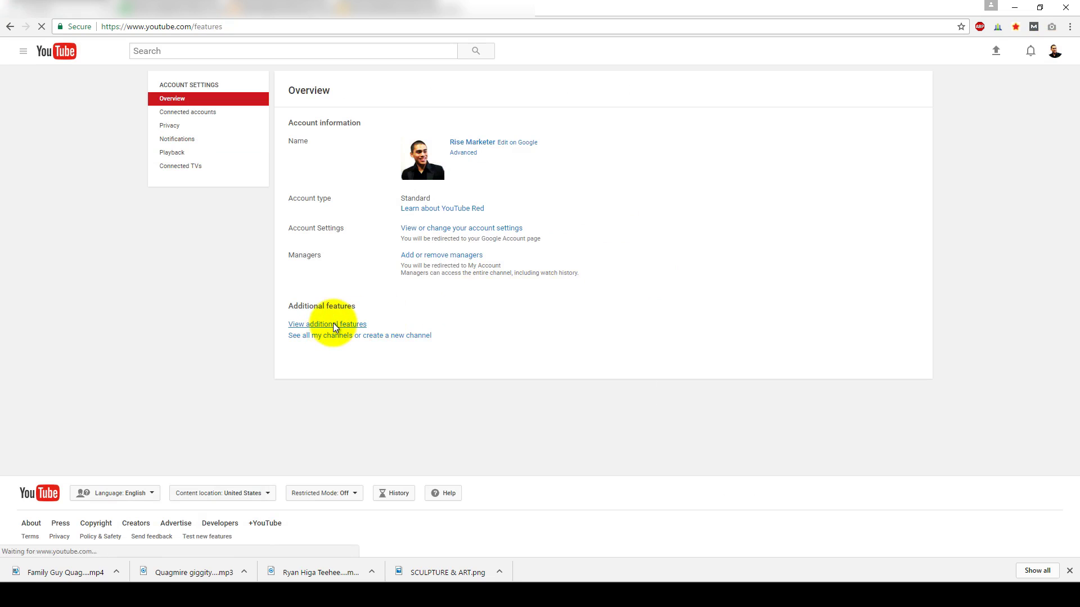
pyautogui.moveTo(423, 126); pyautogui.dragTo(363, 128)
pyautogui.click(390, 136)
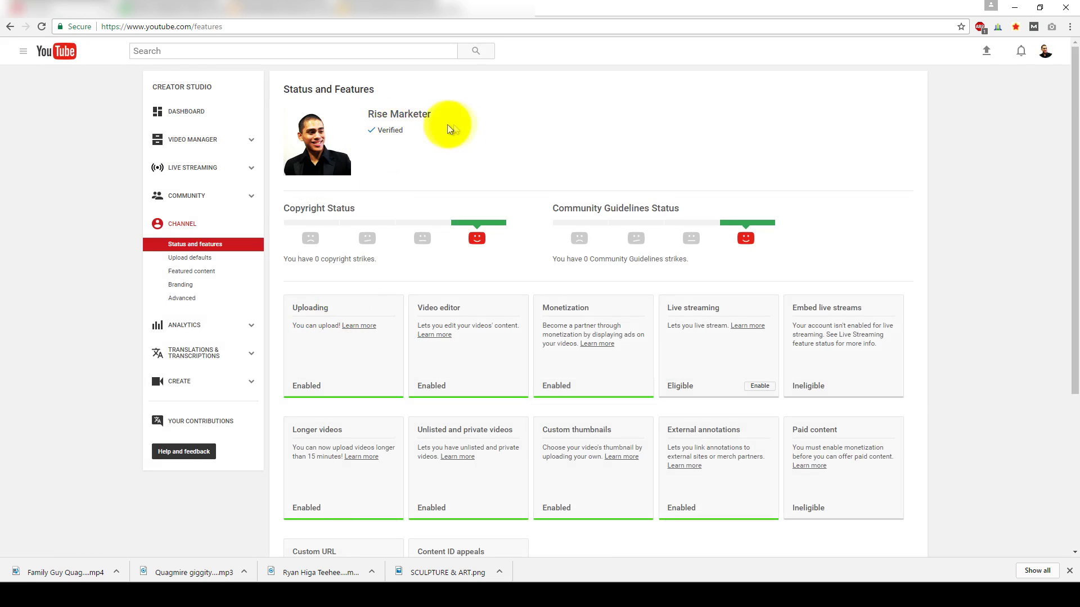